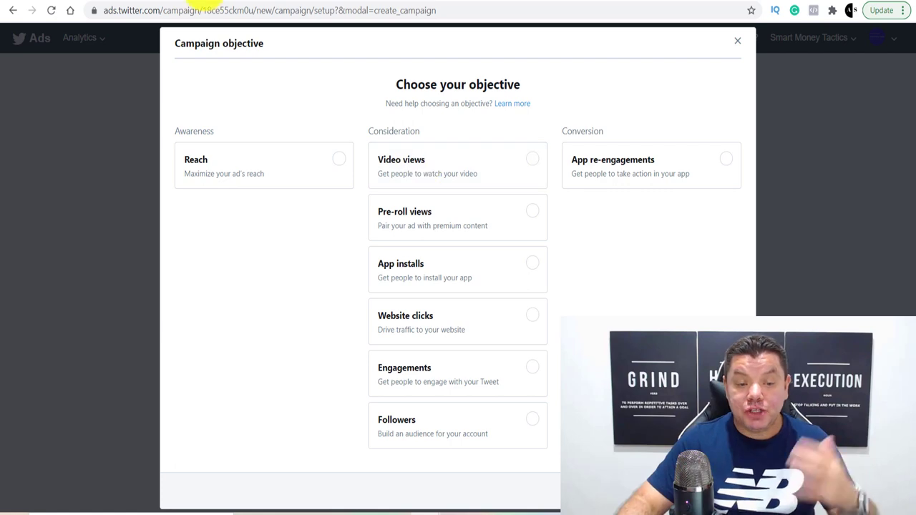
Step: Review the promoted tweets in the Twitter home feed, including the Optus ad, and return to the campaign objective page
click(138, 2)
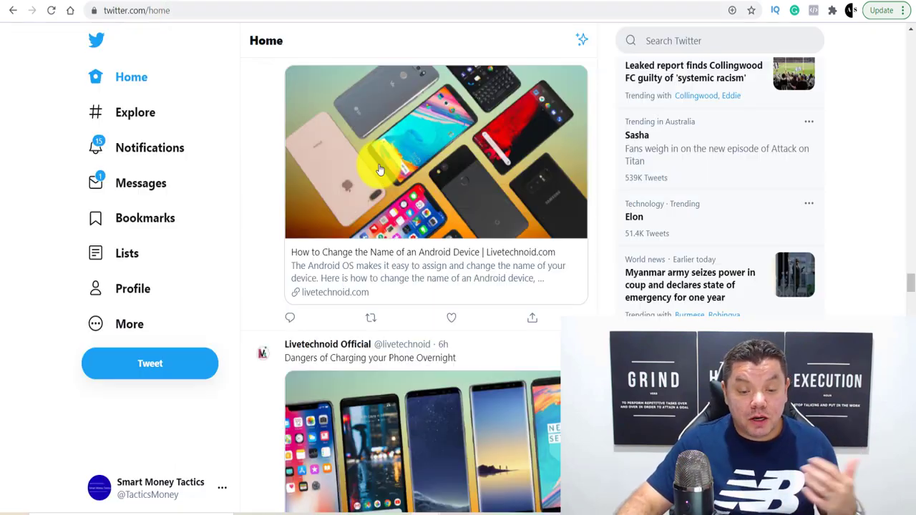
scroll(379, 194, down, 5)
scroll(381, 199, down, 8)
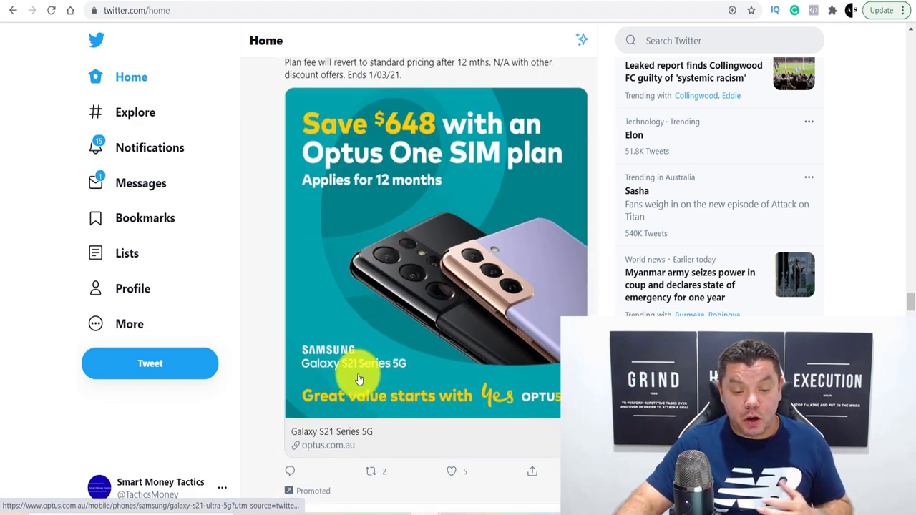
scroll(368, 308, up, 2)
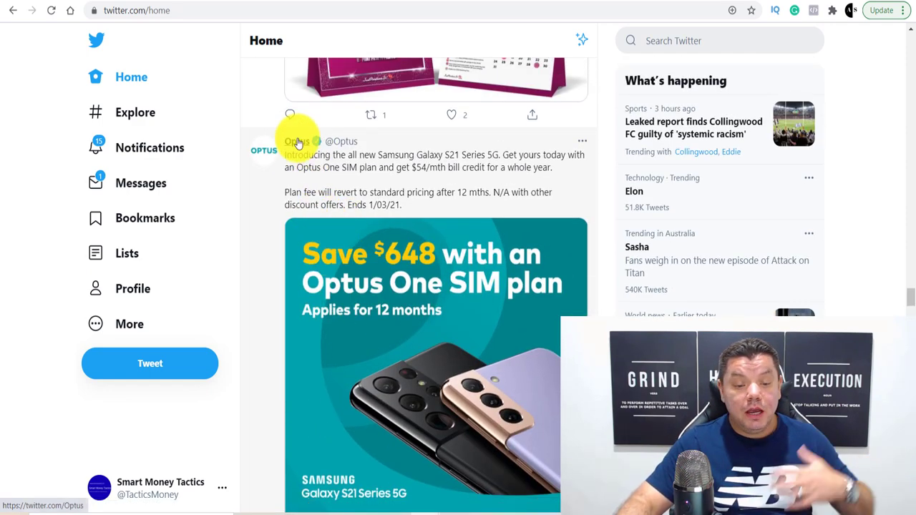
scroll(342, 215, down, 7)
scroll(348, 222, down, 14)
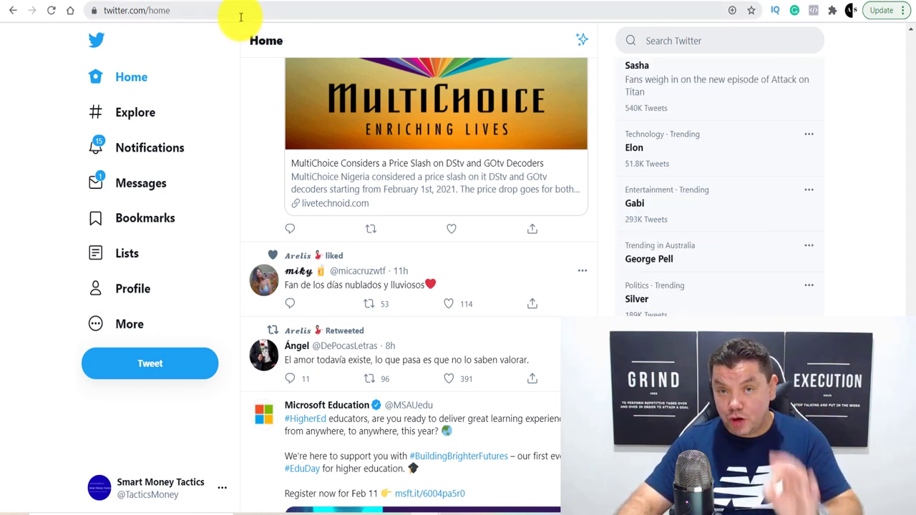
click(205, 9)
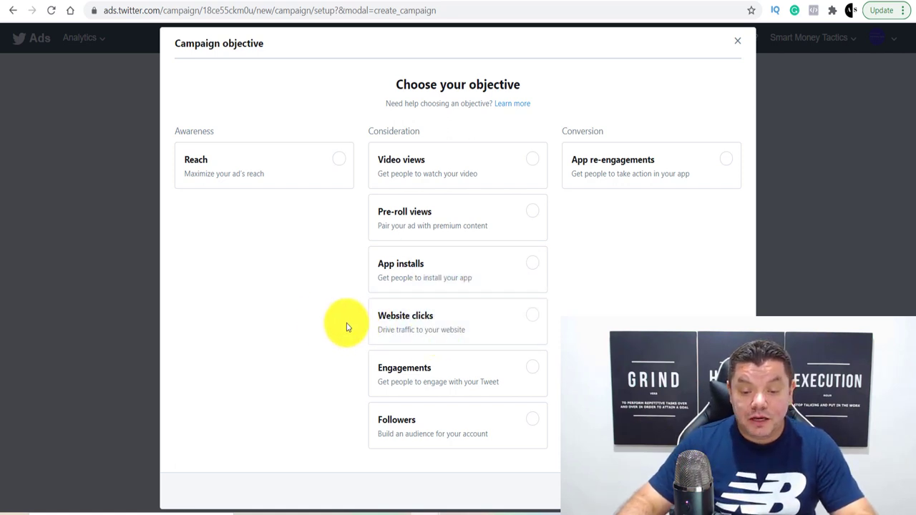
Step: Choose Website clicks as the campaign objective, accepting the change of objective, and name the campaign Convertkit
click(436, 328)
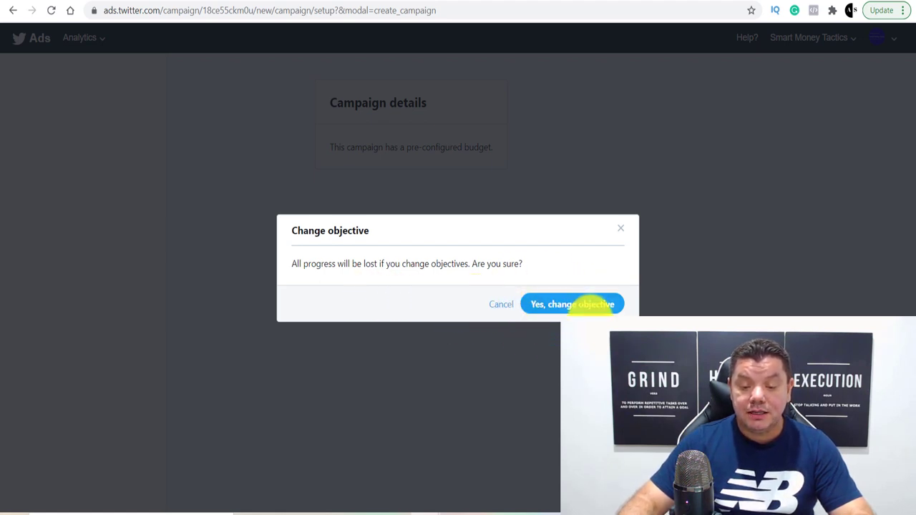
click(568, 305)
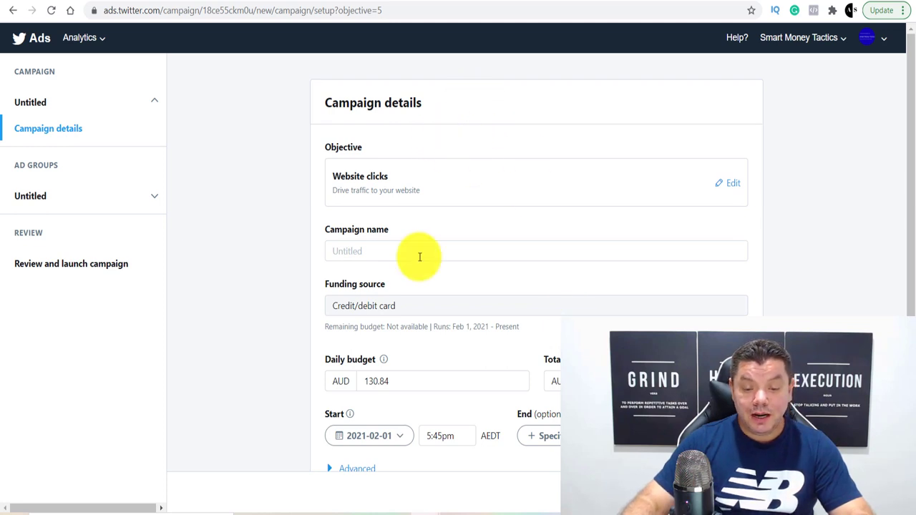
click(383, 256)
text(Convert)
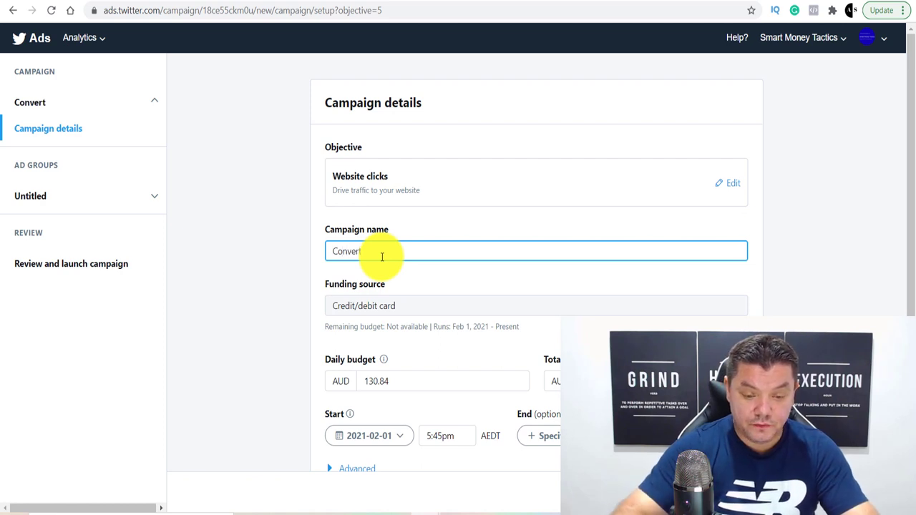
text(kit)
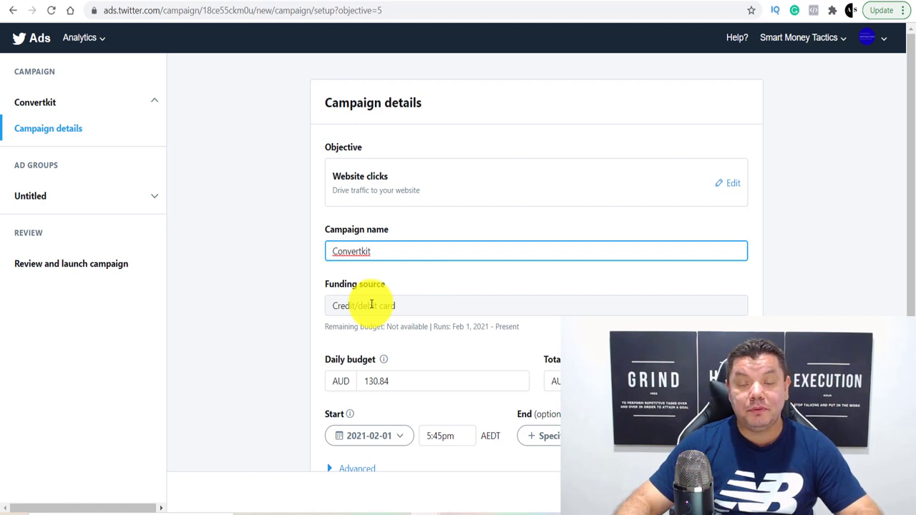
Step: Set the campaign's daily budget to AUD 25 and its total budget to AUD 100
scroll(388, 301, down, 1)
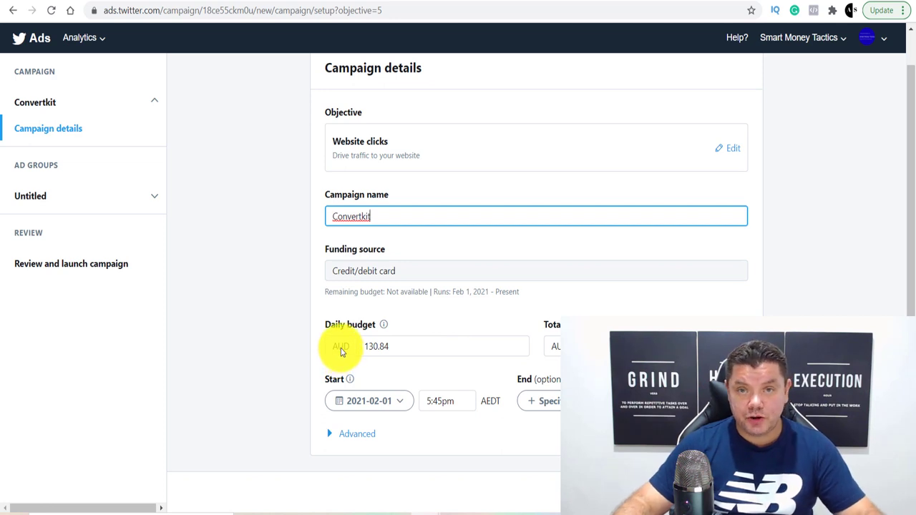
drag(393, 345, 322, 358)
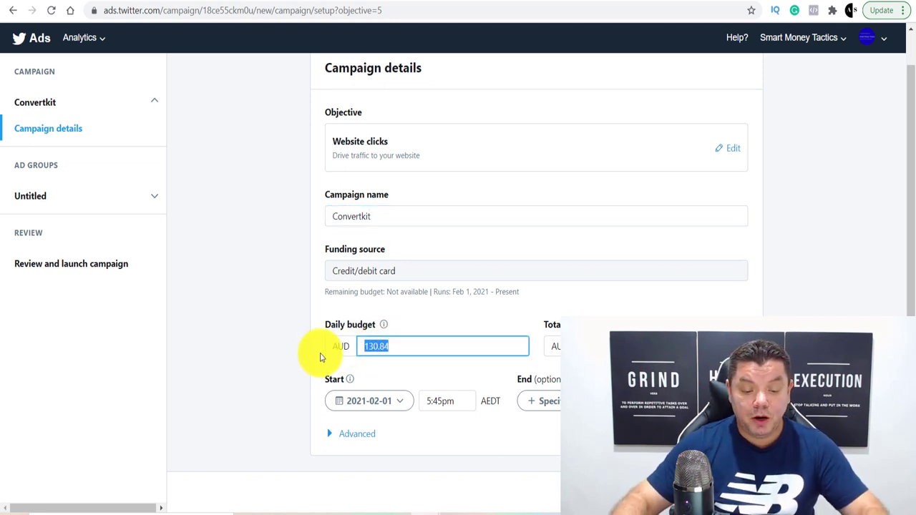
text(25)
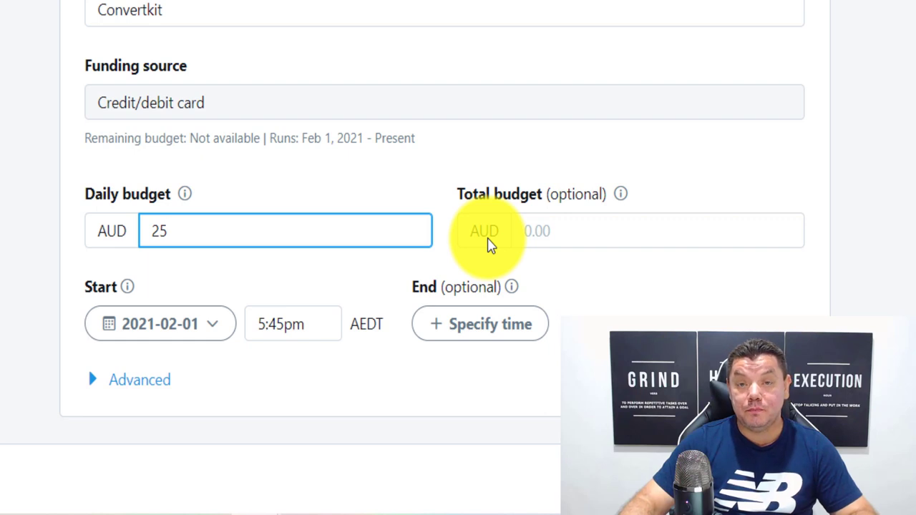
click(555, 233)
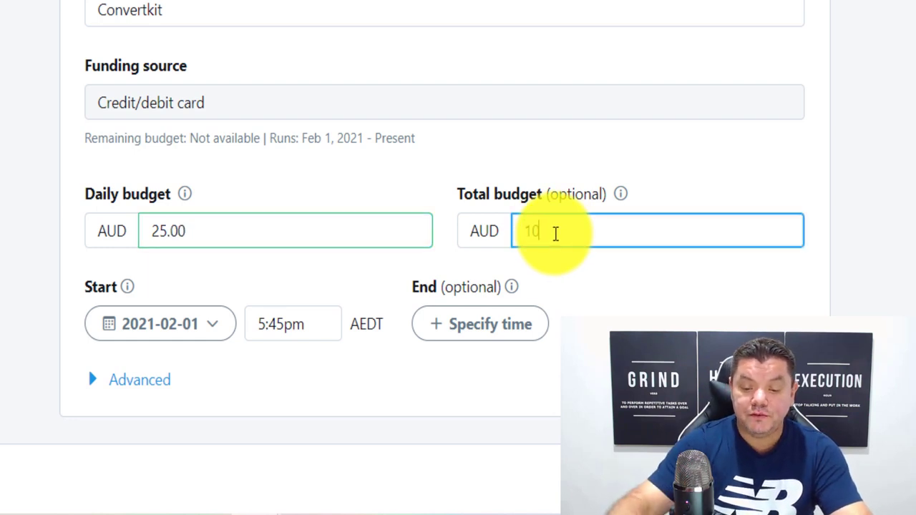
text(100)
click(637, 309)
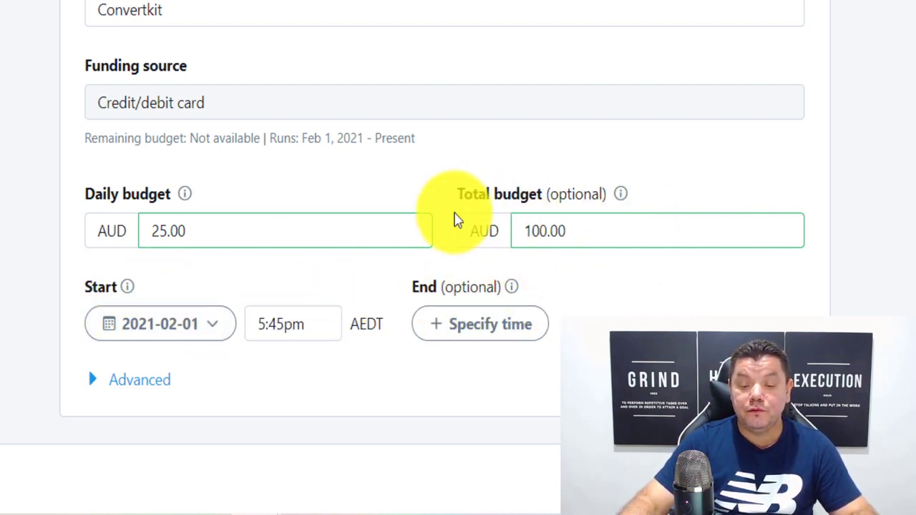
Step: Reveal the campaign's advanced pacing options and continue to the ad group details
click(141, 385)
scroll(310, 349, down, 1)
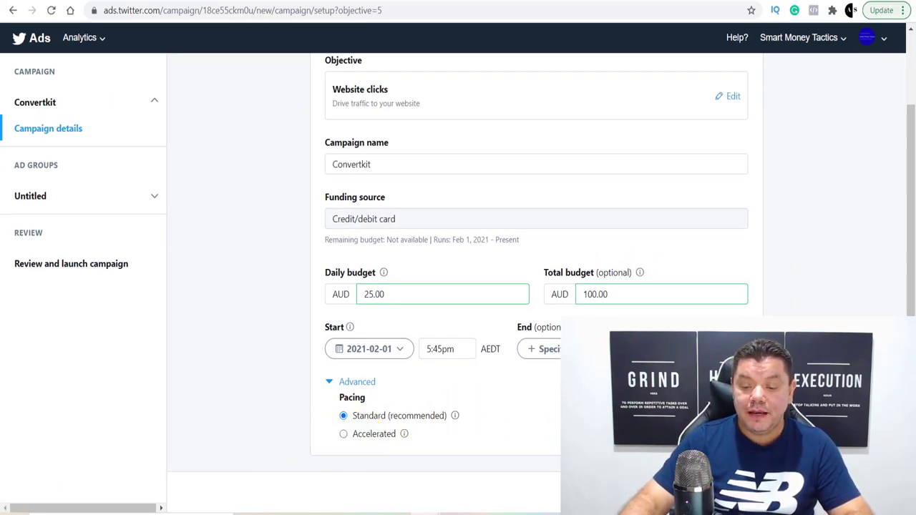
click(844, 493)
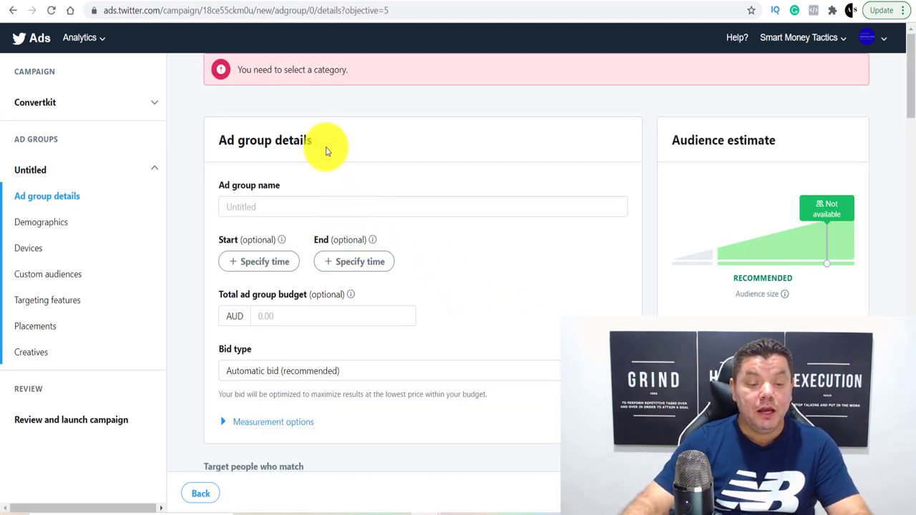
Step: Fill in the ad group details with the name Contkit1, a total budget of AUD 100.00 and the Automatic bid (recommended) type
click(263, 206)
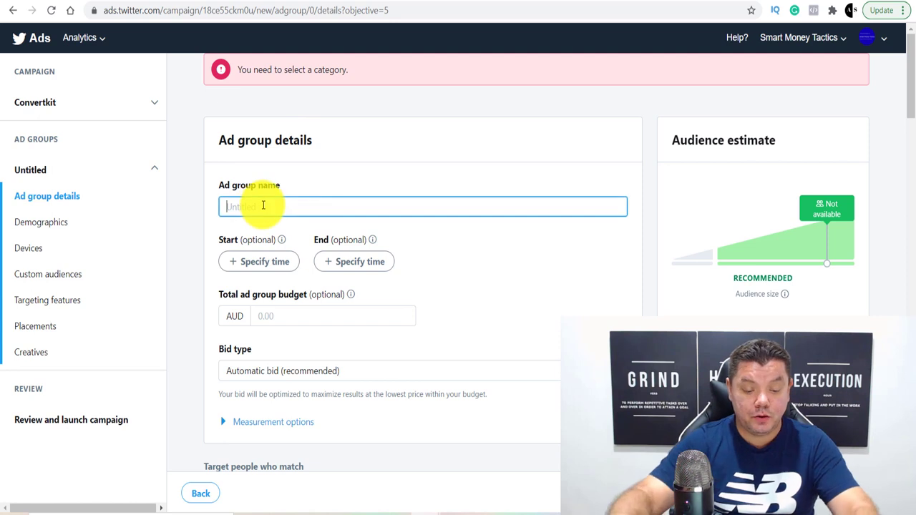
text(Contkit1)
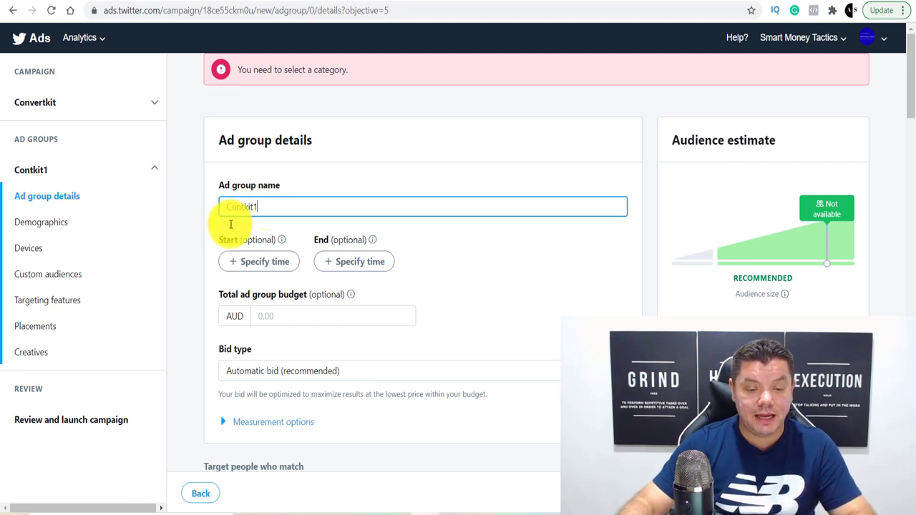
click(280, 318)
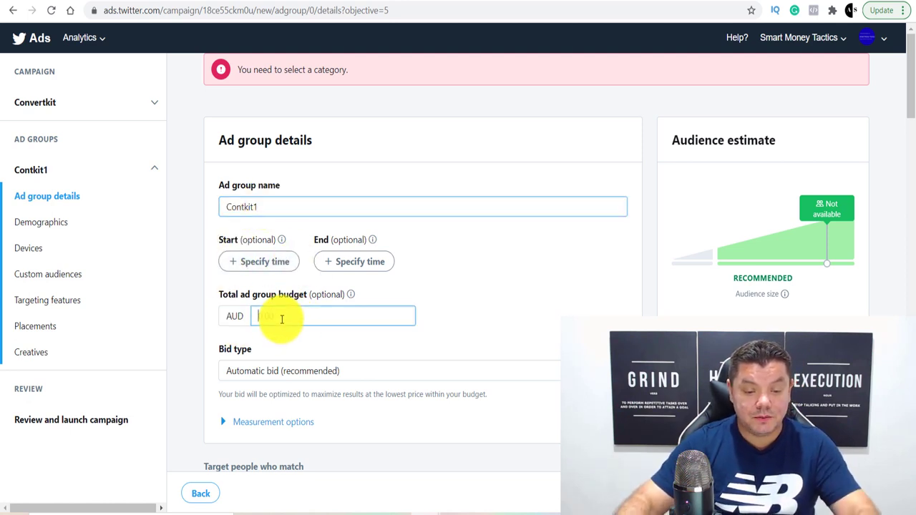
text(100.00)
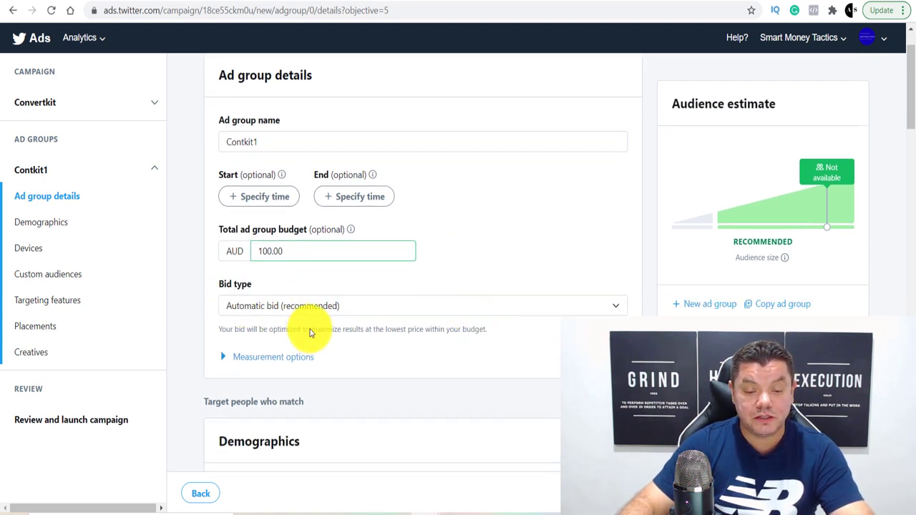
click(616, 307)
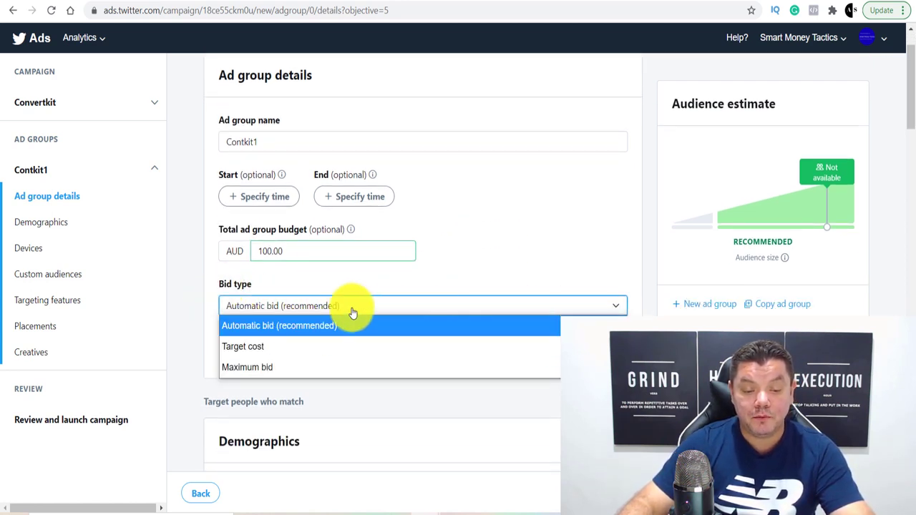
click(314, 328)
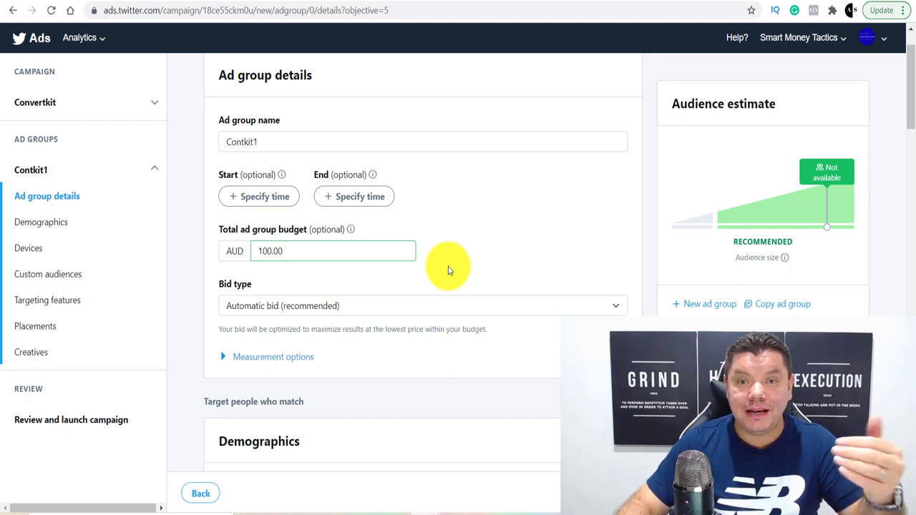
Step: Restrict the ad group's demographics to an age range of 18 and up
scroll(419, 319, down, 2)
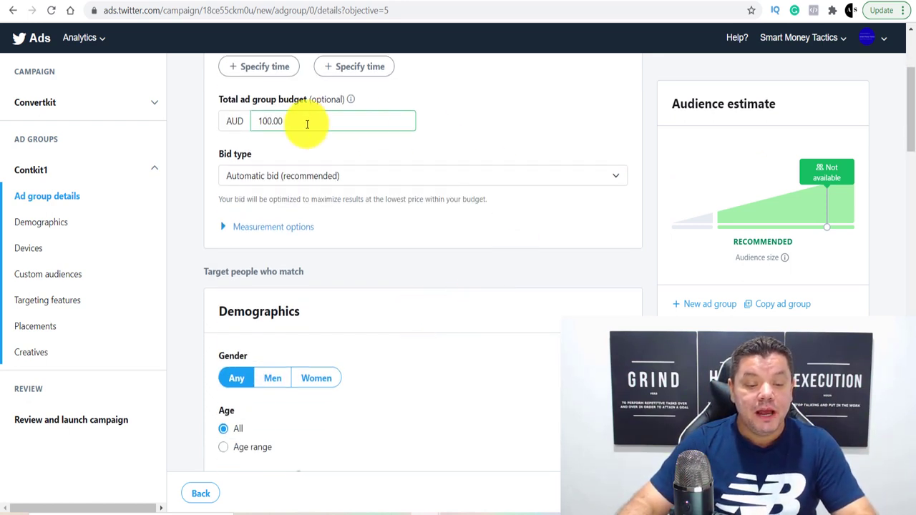
scroll(283, 269, down, 2)
scroll(313, 262, up, 3)
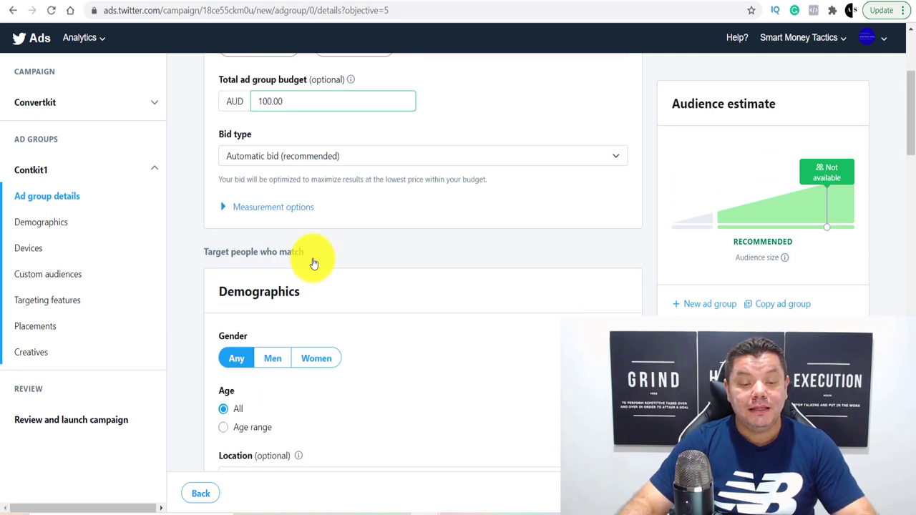
scroll(315, 252, down, 1)
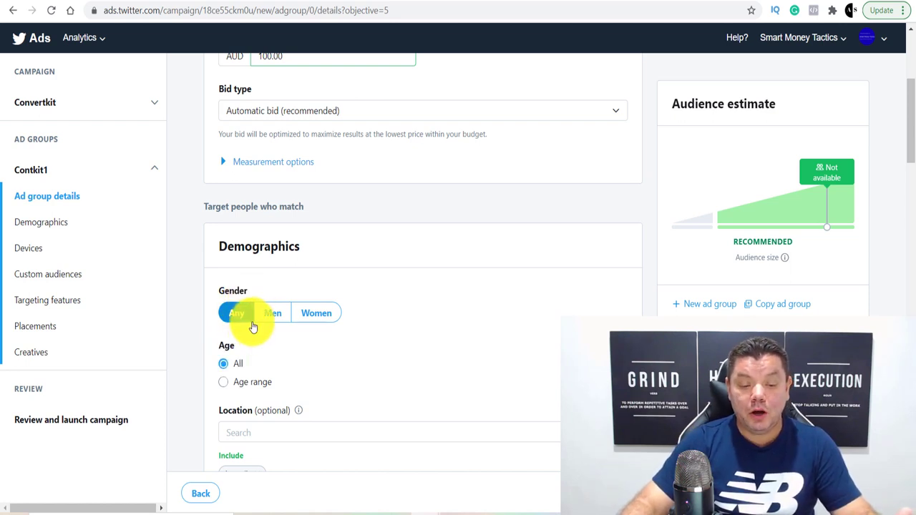
scroll(252, 326, down, 1)
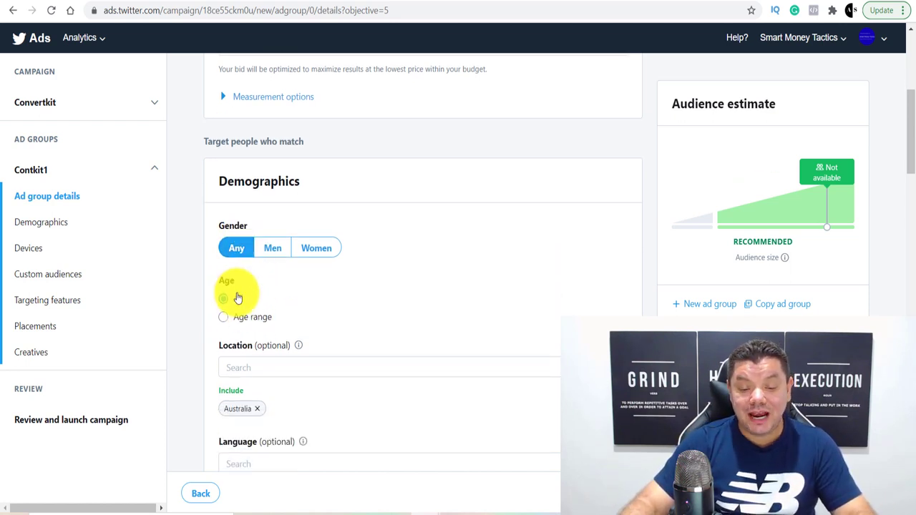
click(223, 318)
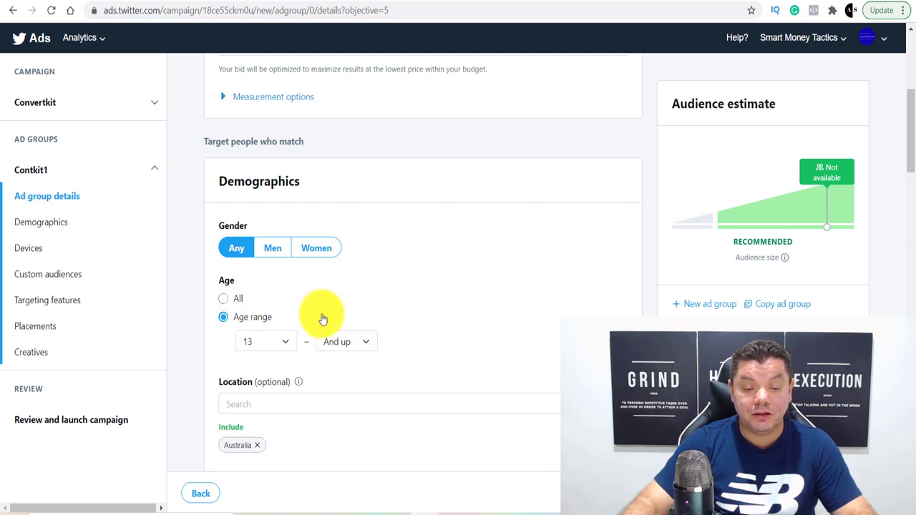
scroll(334, 319, down, 1)
scroll(334, 319, down, 2)
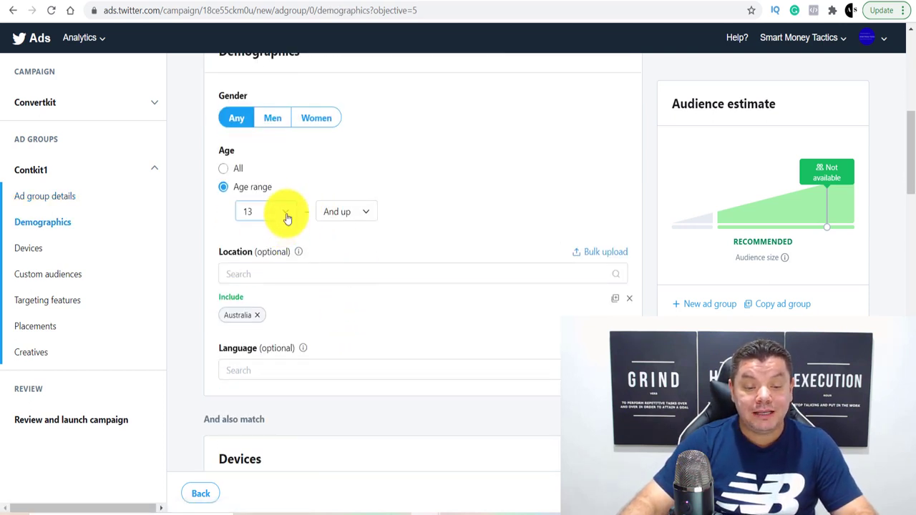
click(288, 218)
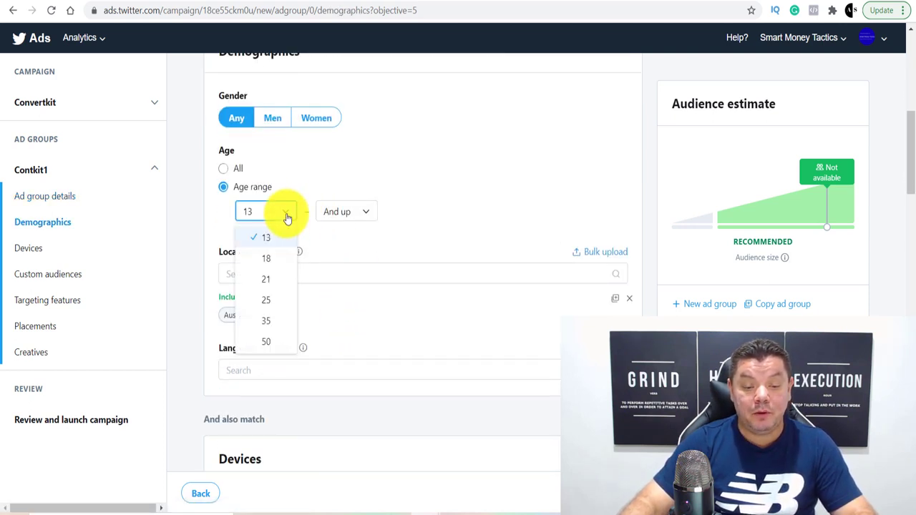
click(278, 262)
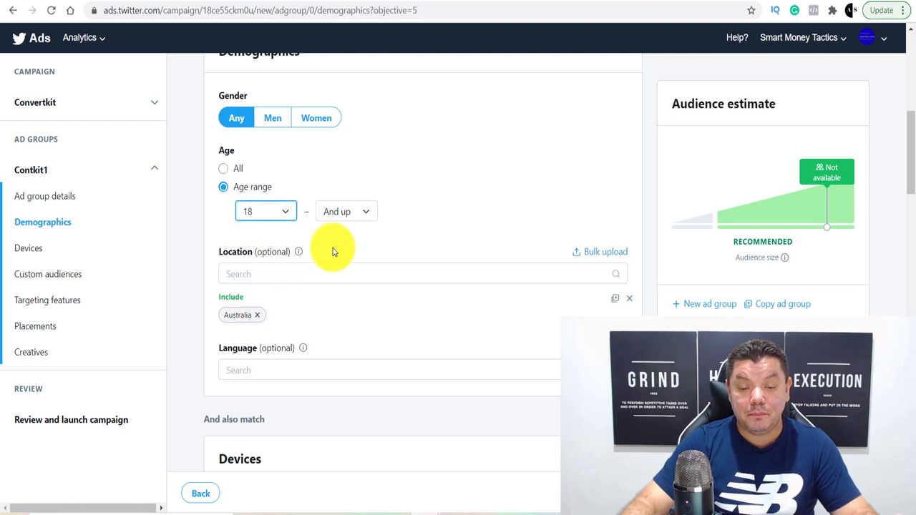
click(367, 214)
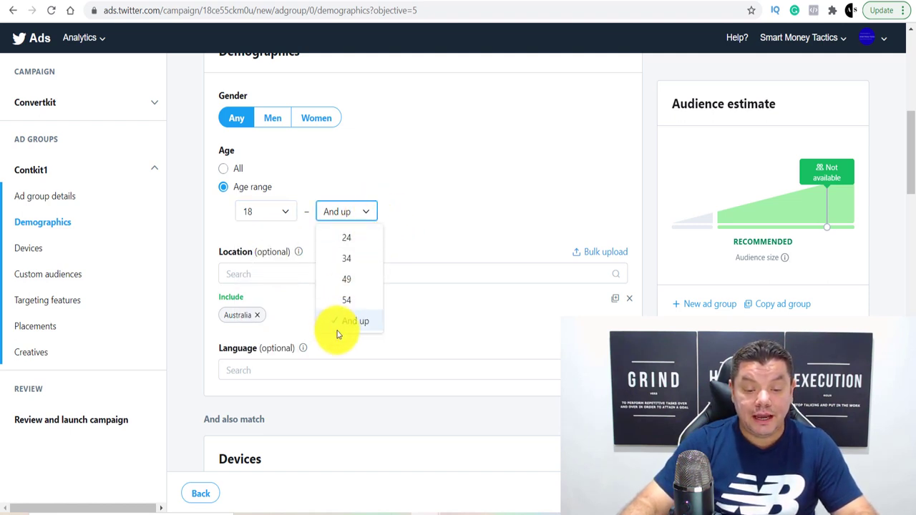
click(426, 224)
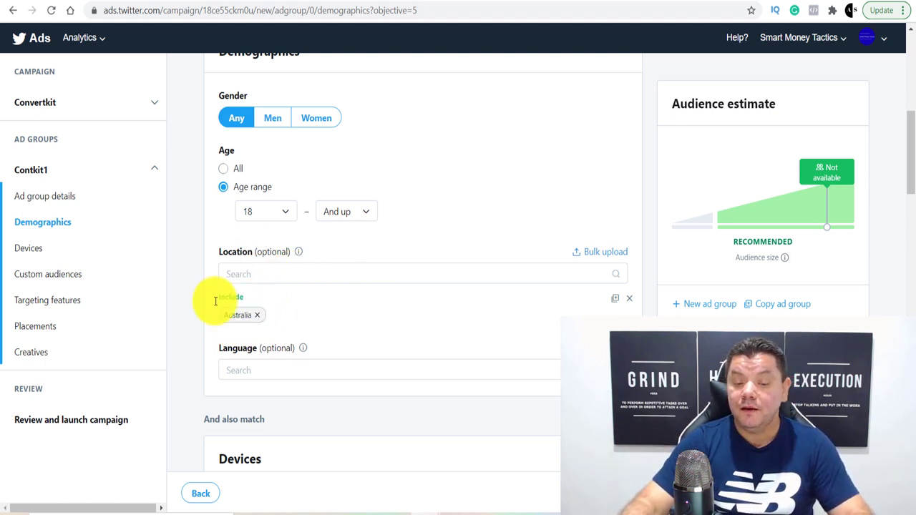
Step: Add the United States as an included location by searching for "united", and clear the location search
click(252, 276)
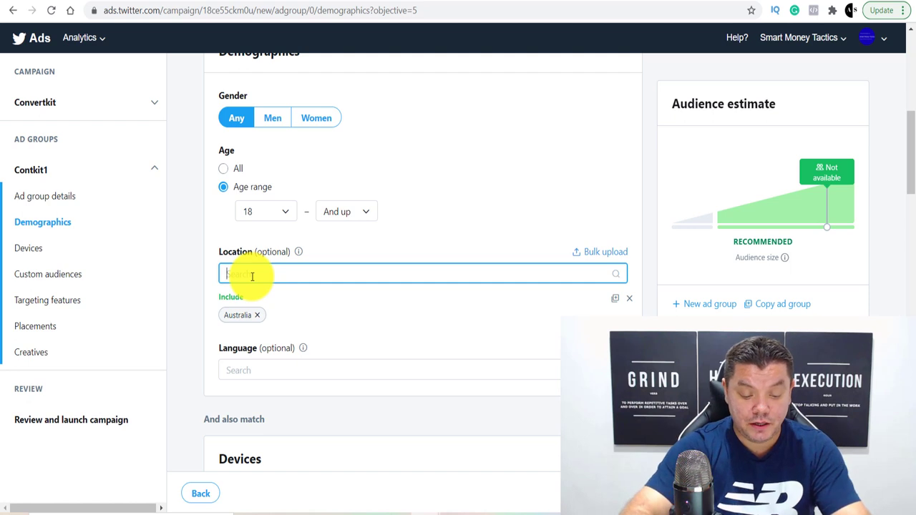
text(un)
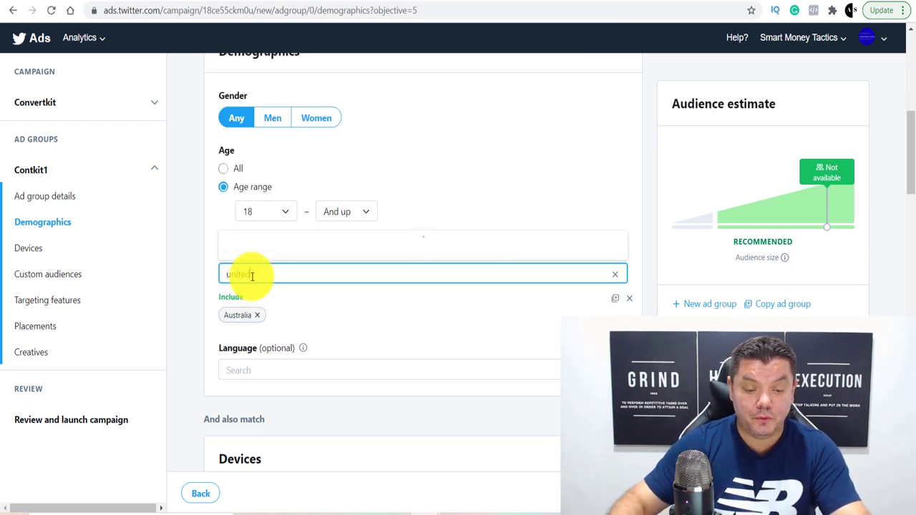
text(ited)
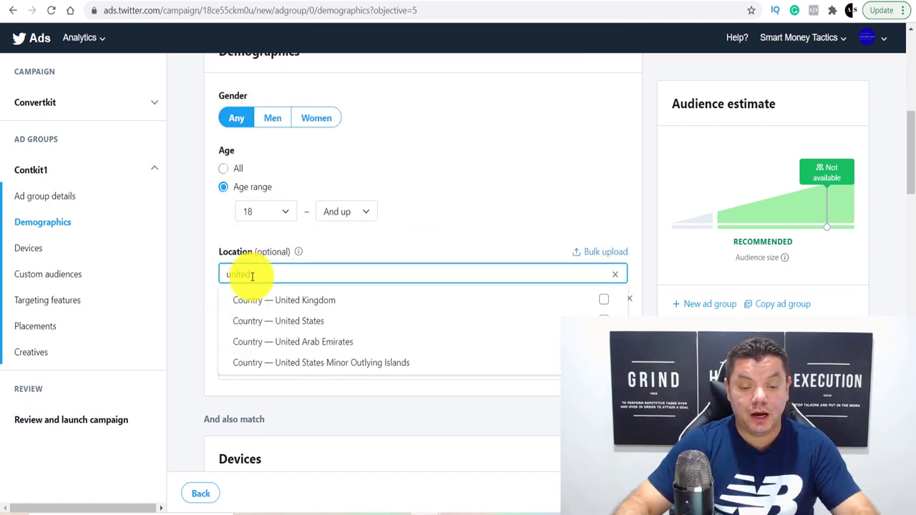
click(294, 324)
click(615, 275)
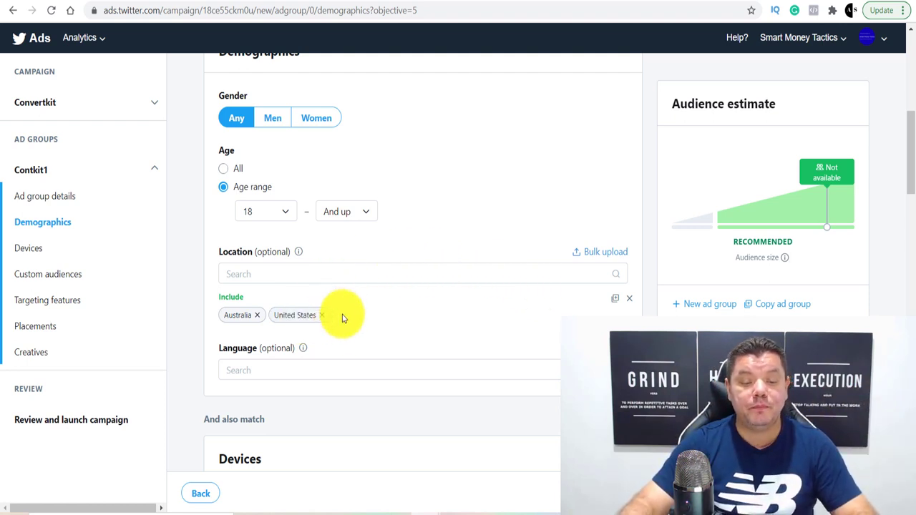
Step: Add English as an included language in the ad group's demographics
click(245, 369)
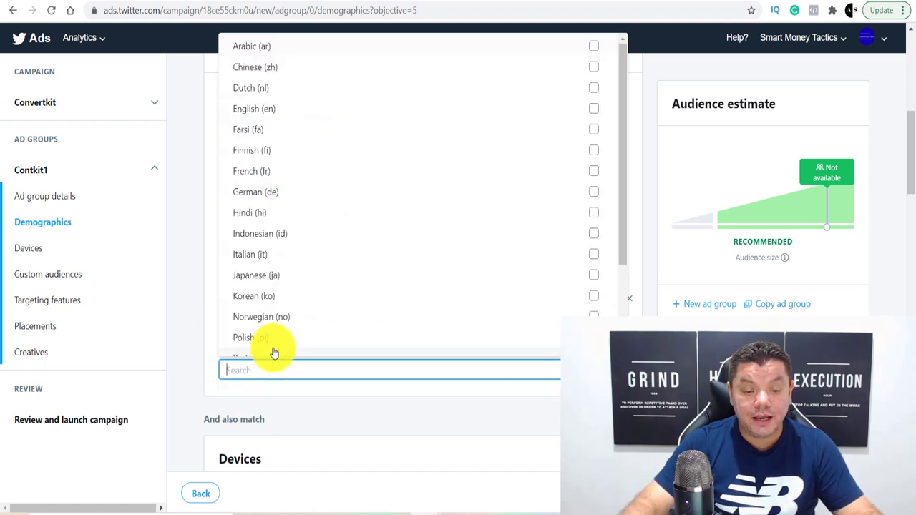
text(e)
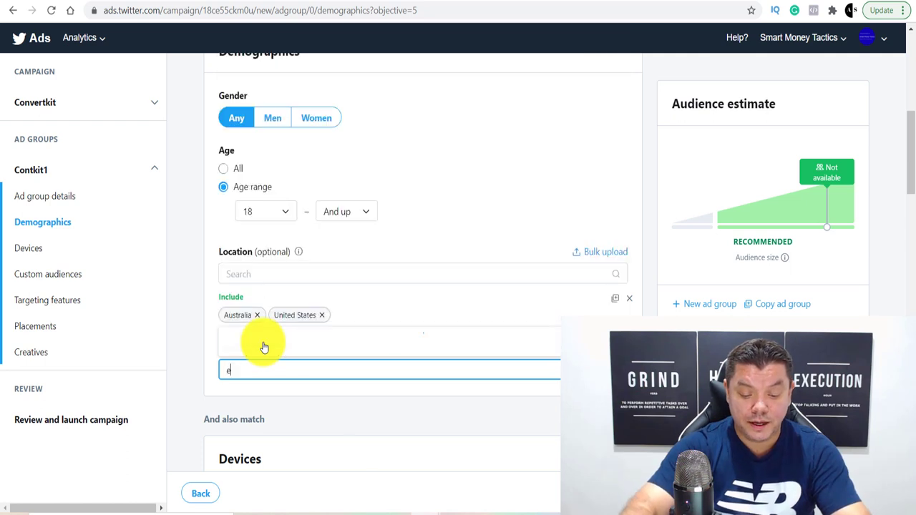
text(nglish)
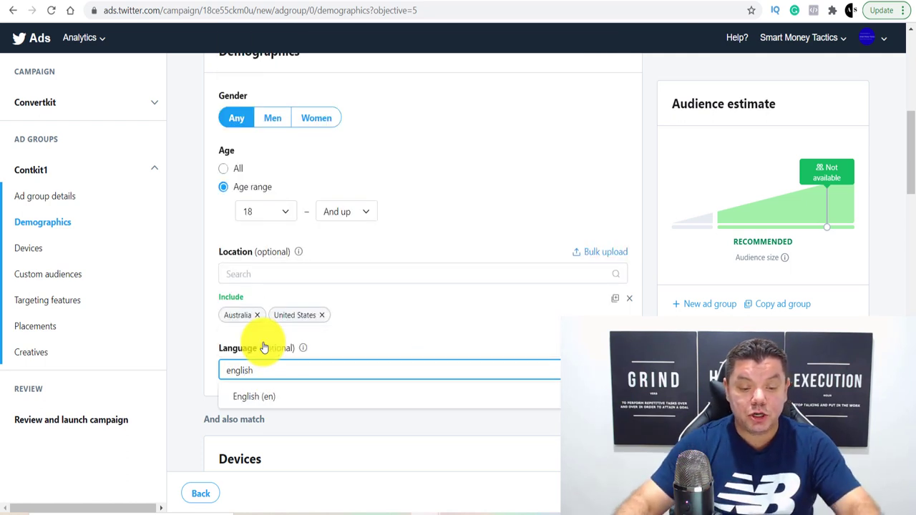
click(265, 396)
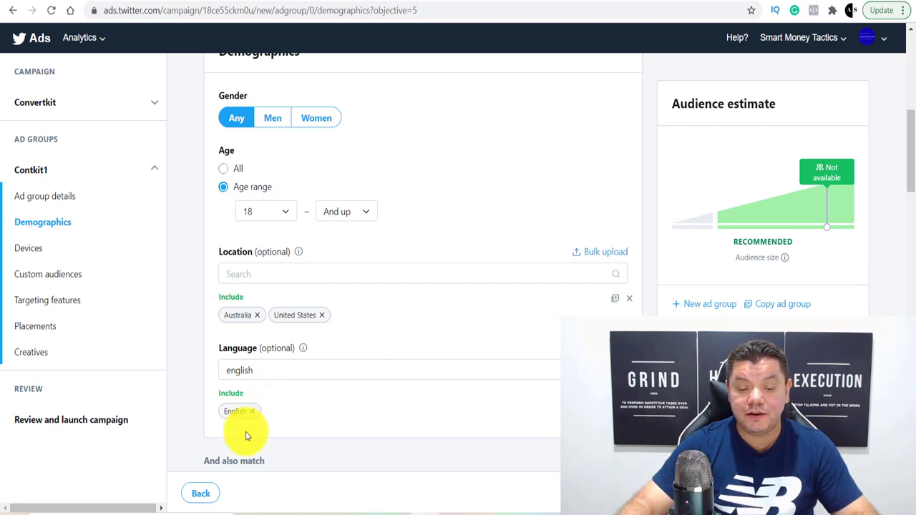
Step: Examine the device targeting settings and the custom audience categories with their Include and Exclude choices
scroll(308, 423, down, 2)
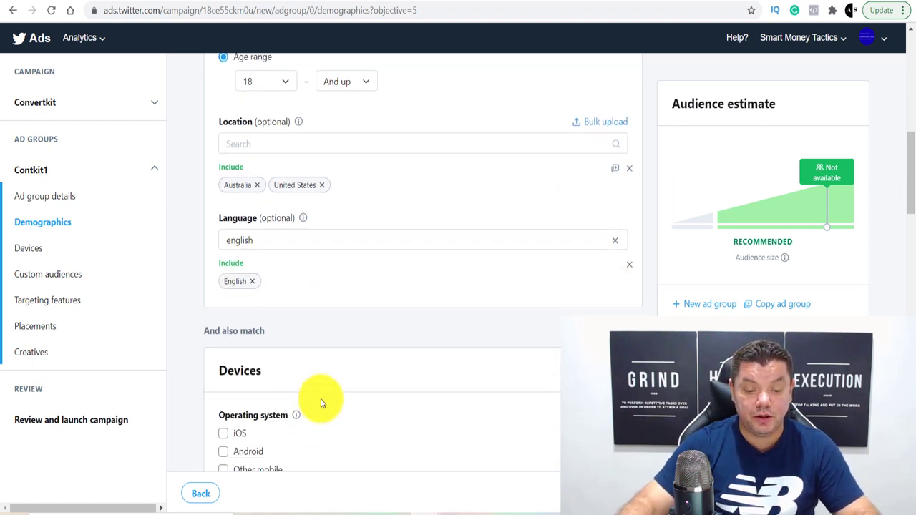
scroll(327, 391, down, 3)
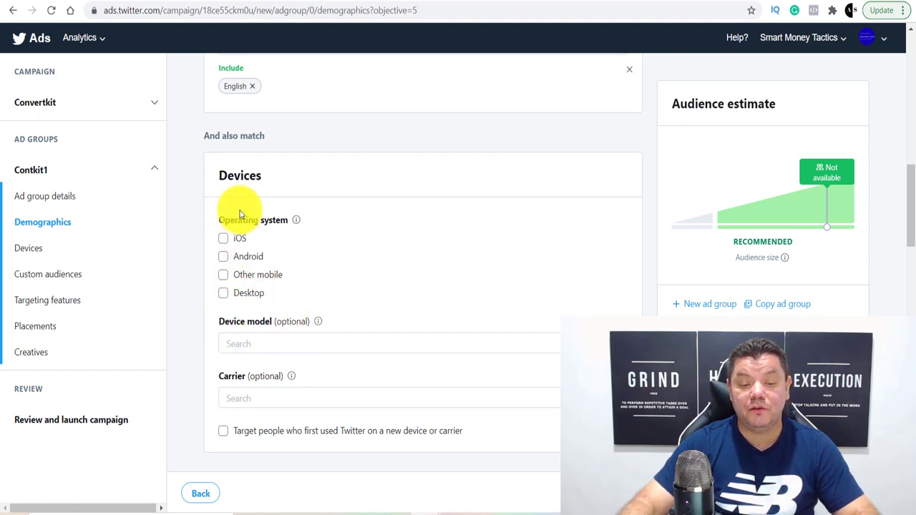
scroll(272, 251, down, 1)
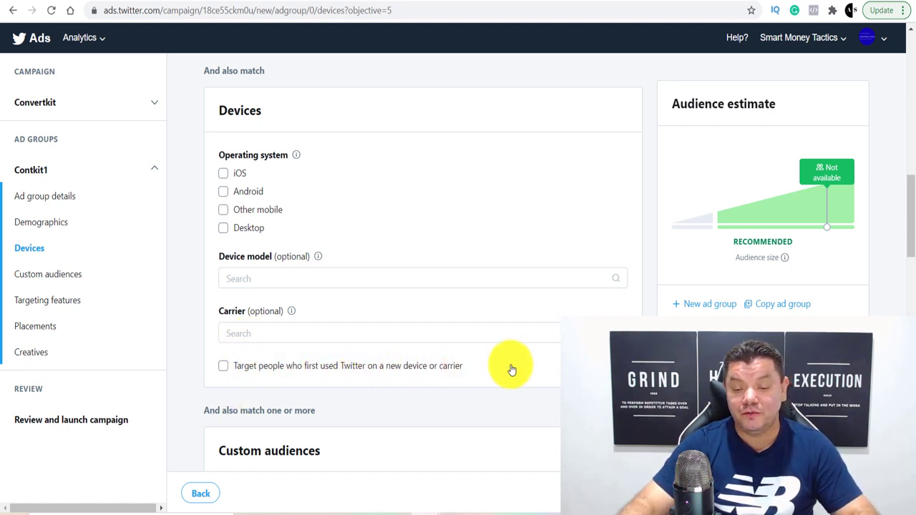
scroll(512, 370, down, 1)
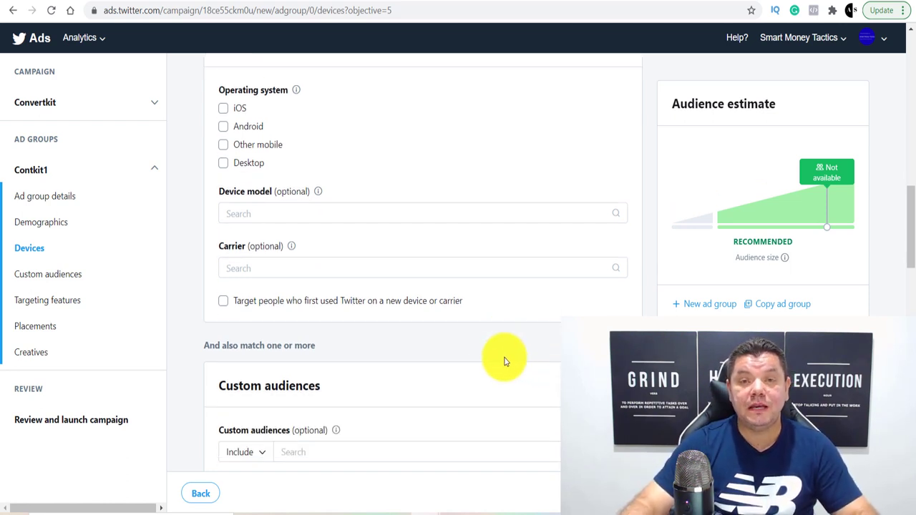
scroll(476, 336, down, 2)
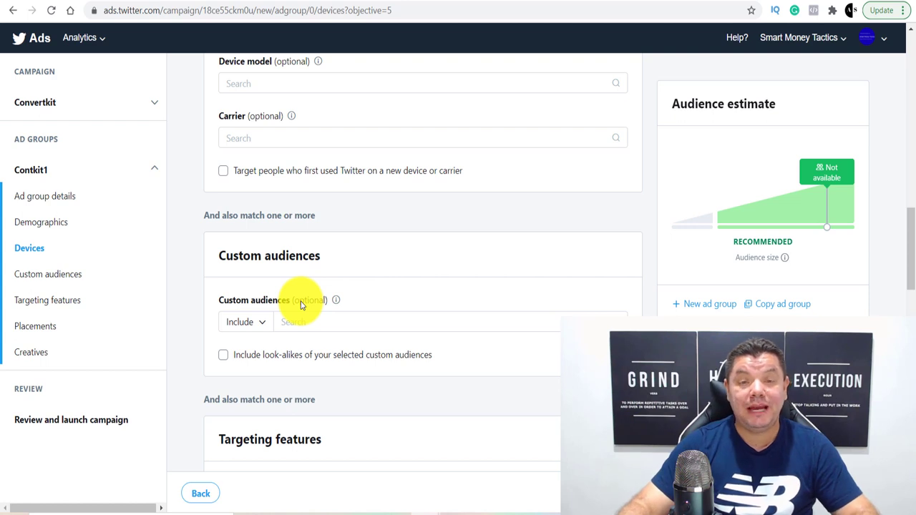
click(261, 323)
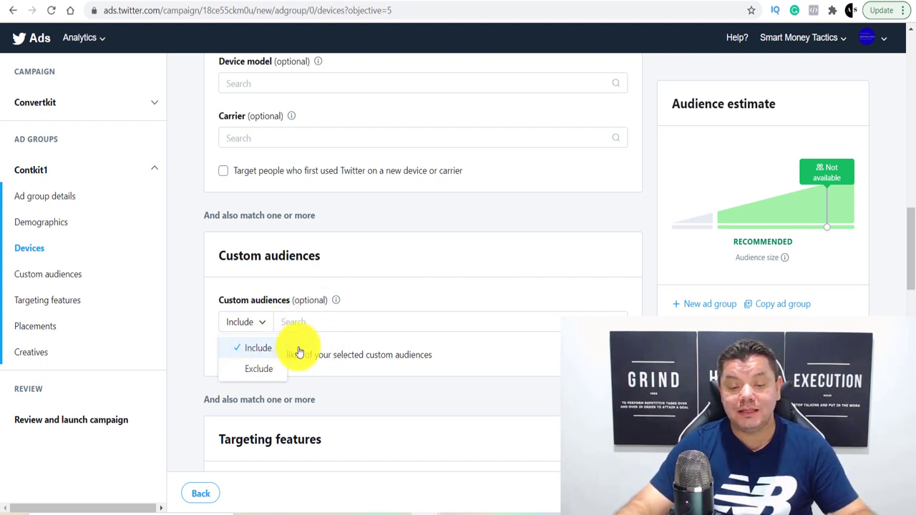
click(333, 323)
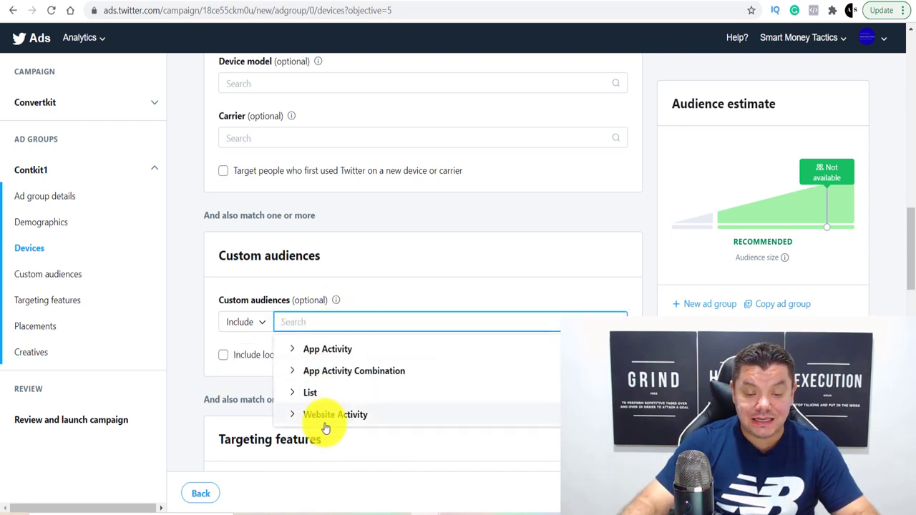
click(362, 304)
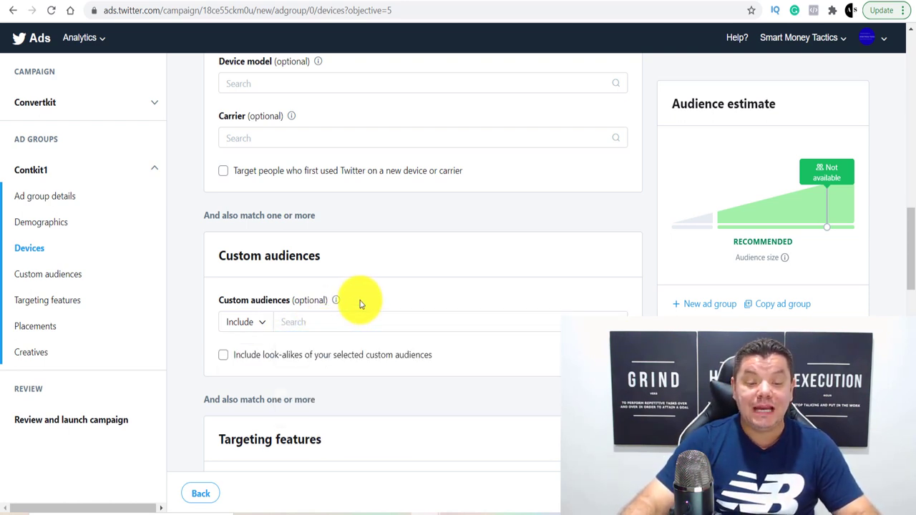
click(259, 323)
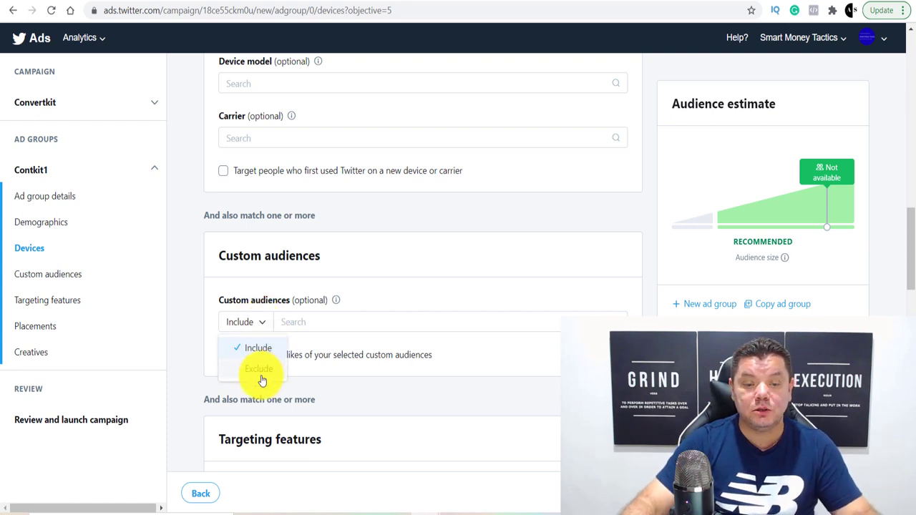
click(364, 293)
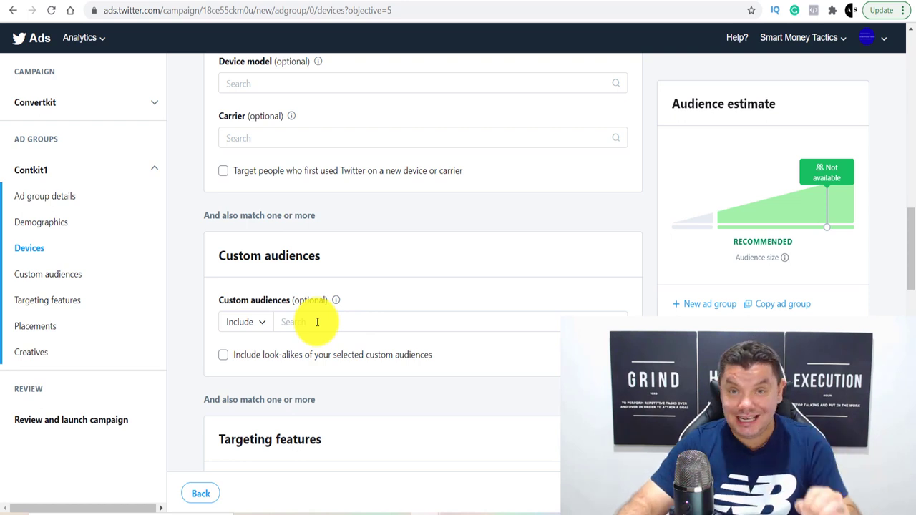
scroll(317, 322, down, 2)
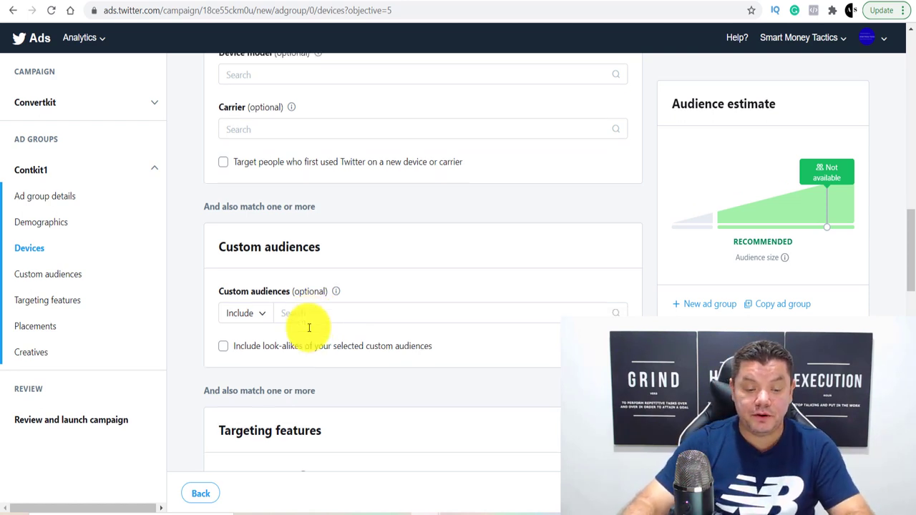
scroll(304, 286, down, 1)
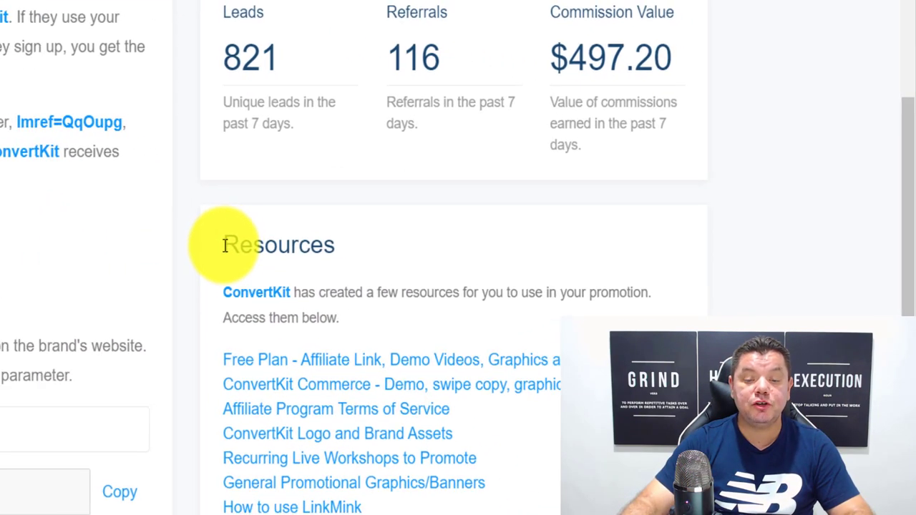
Step: Examine ConvertKit's resources and additional promotion links on the LinkMink dashboard before returning to Twitter Ads
double_click(283, 246)
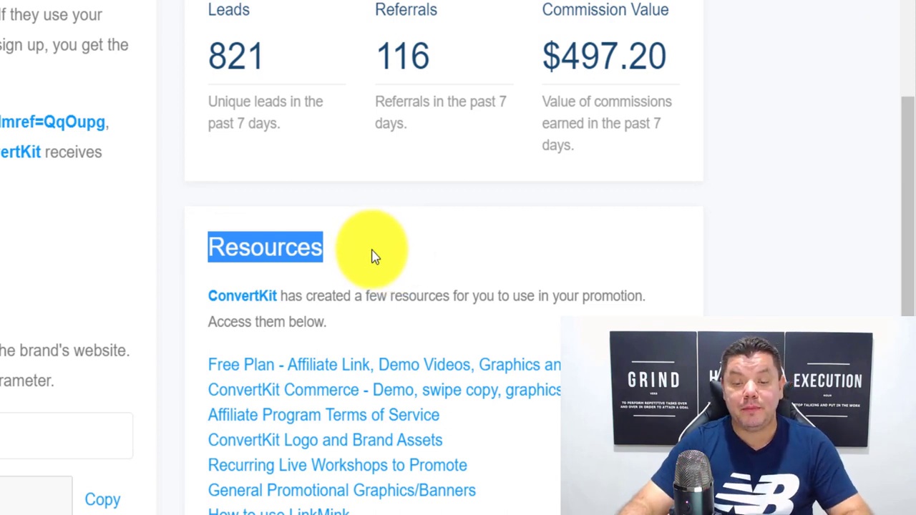
click(307, 251)
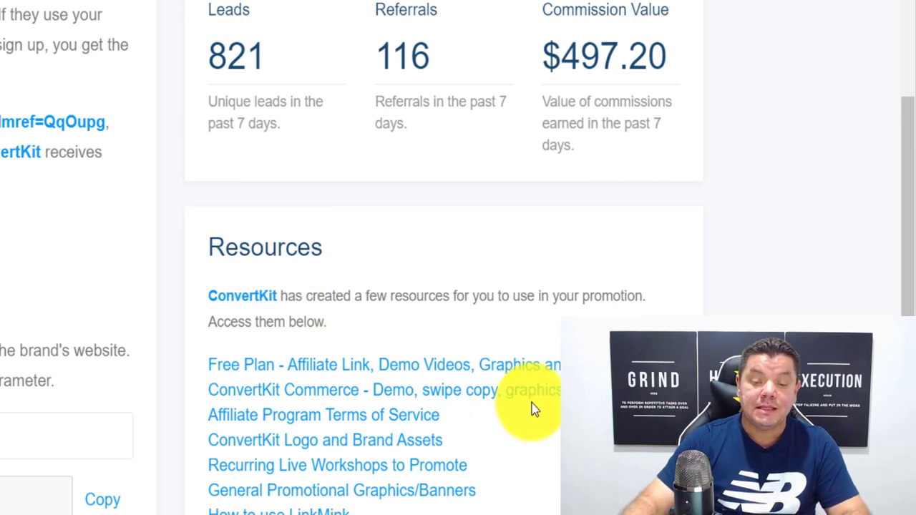
scroll(537, 408, down, 3)
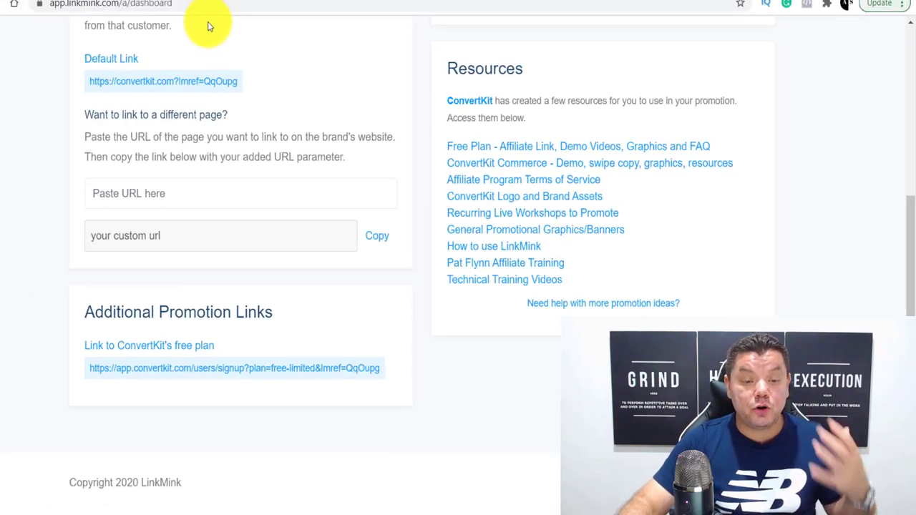
click(228, 2)
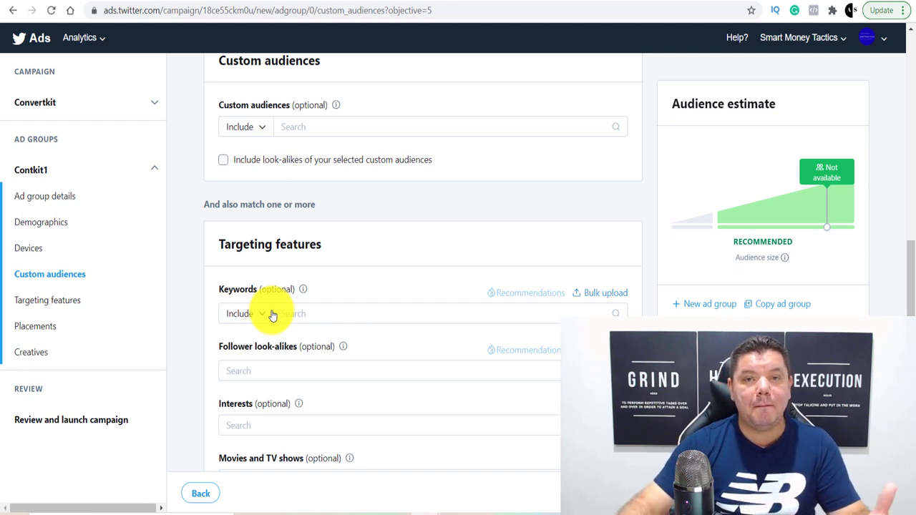
Step: Include the keyword "email marketing" in the ad group's targeting features
click(309, 314)
text(email market)
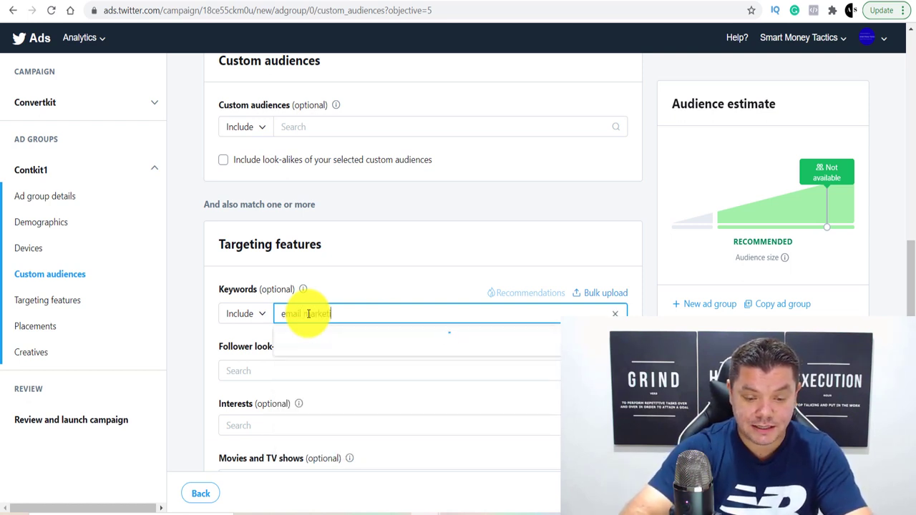
text(ing)
click(307, 339)
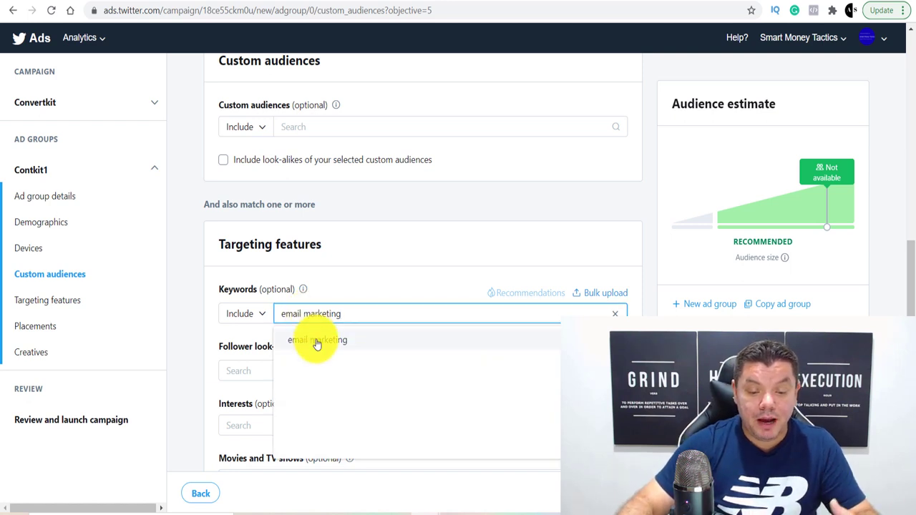
click(315, 293)
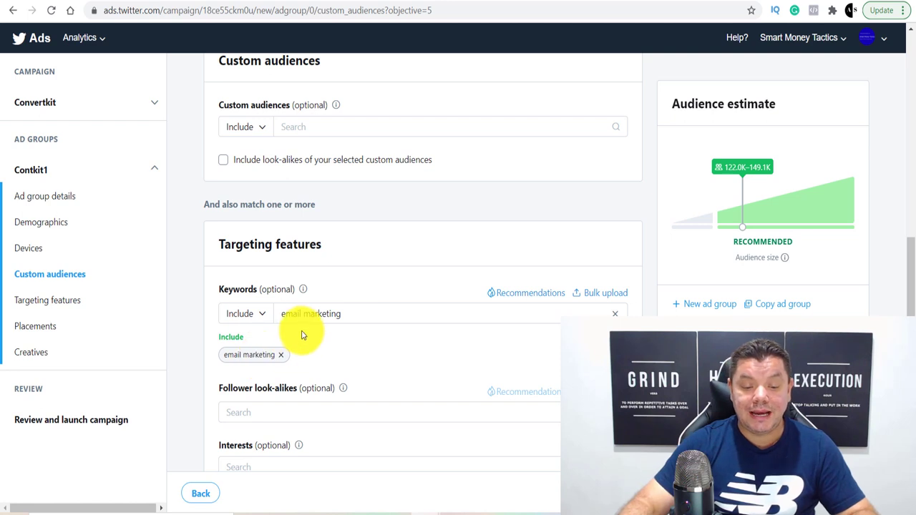
Step: Search the targeting interests for "affiliate marketing" and select Business — Marketing
scroll(328, 331, down, 1)
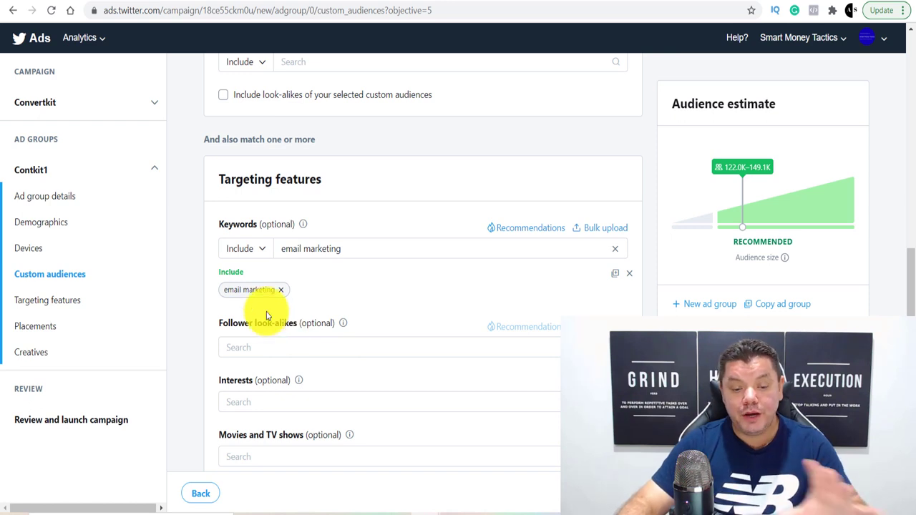
scroll(320, 387, down, 2)
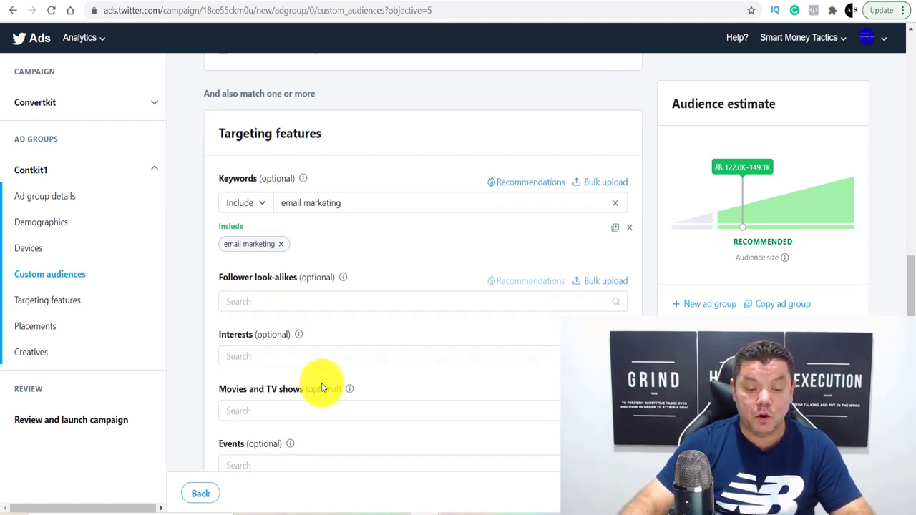
scroll(225, 327, down, 2)
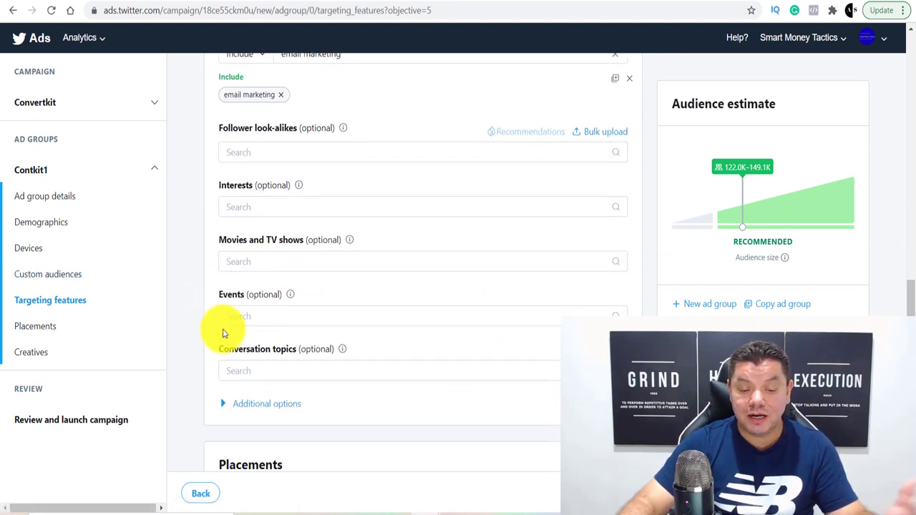
scroll(272, 272, up, 2)
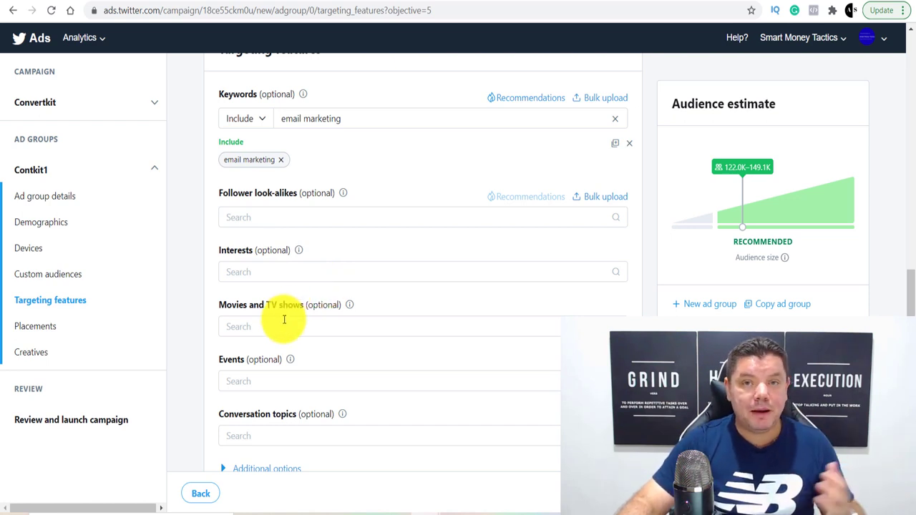
click(245, 274)
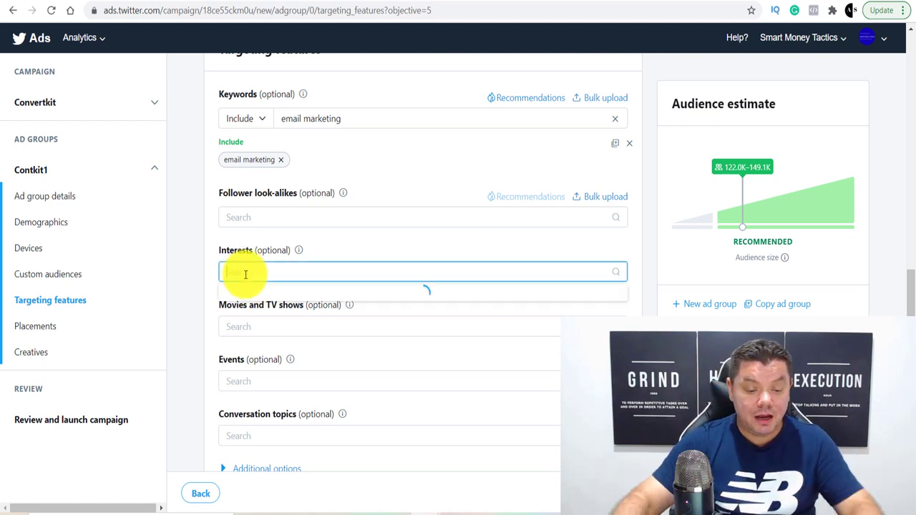
text(m)
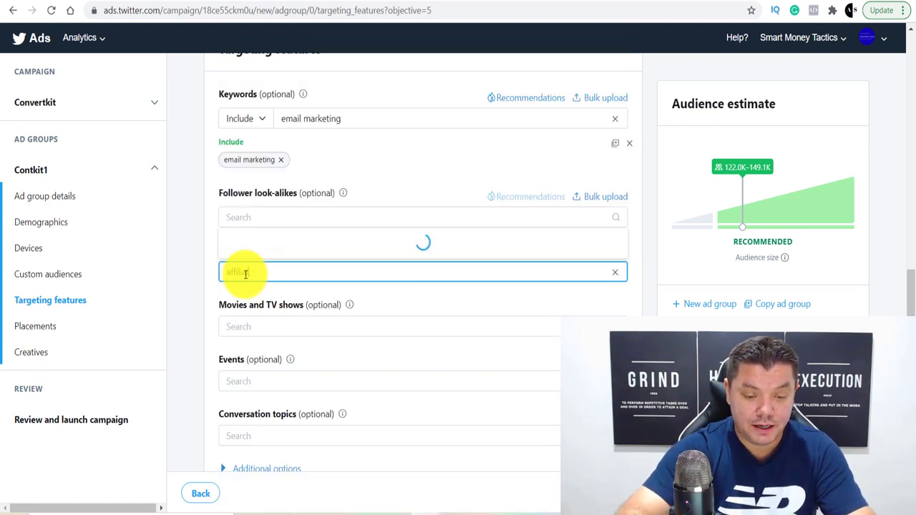
text(marketing)
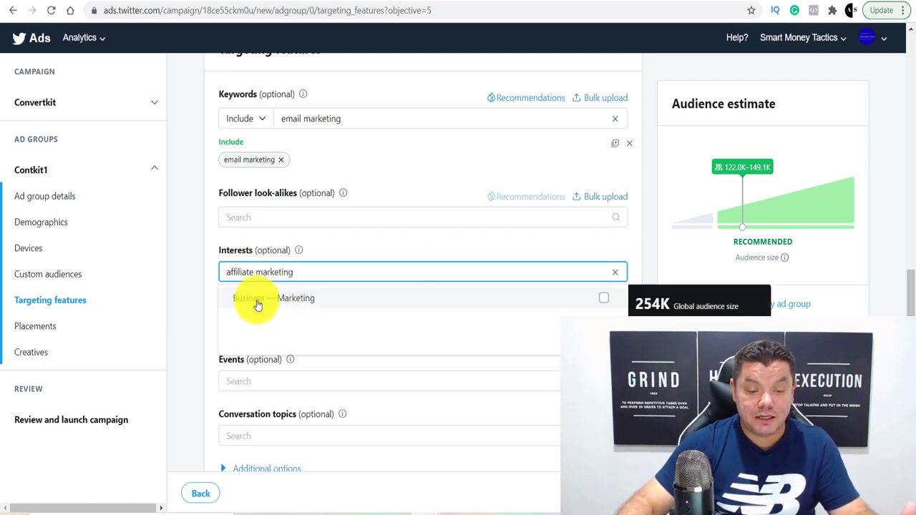
click(285, 303)
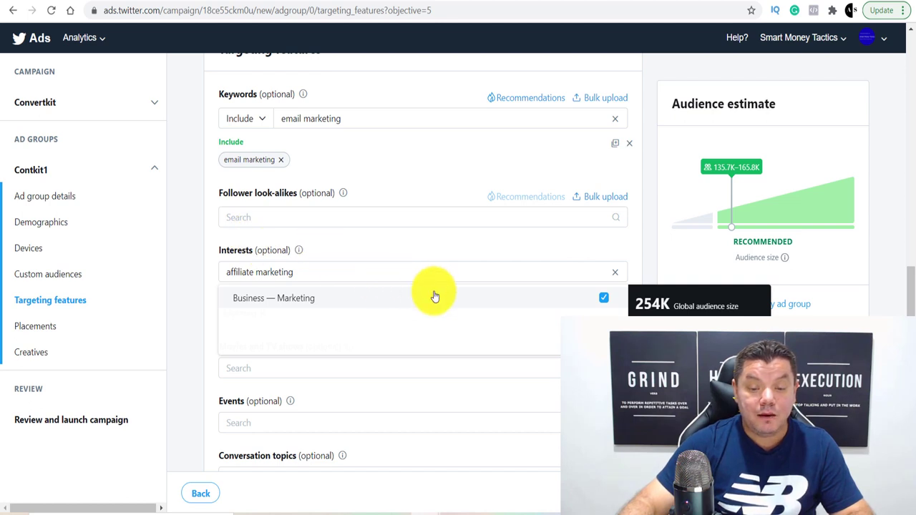
Step: Close the interest suggestions, review the ad group's Twitter placements and TAP formats, and collapse the TAP settings
click(385, 245)
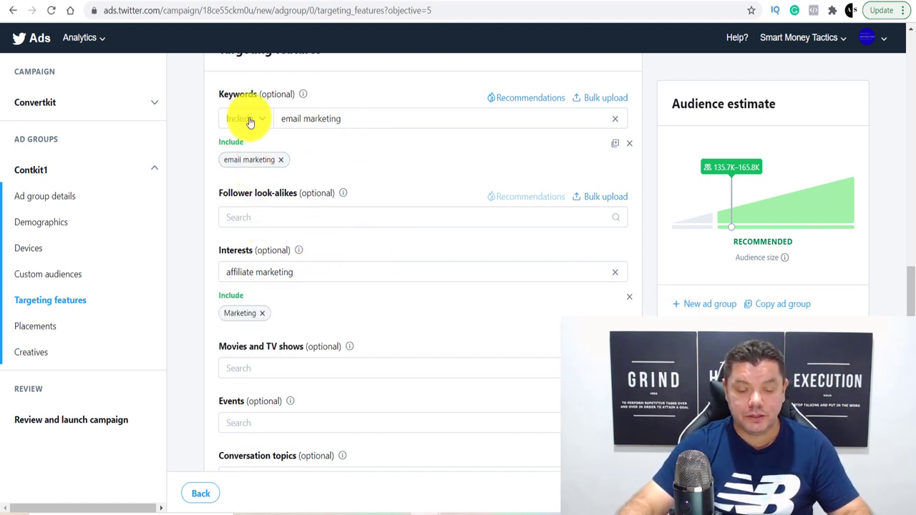
scroll(303, 194, down, 5)
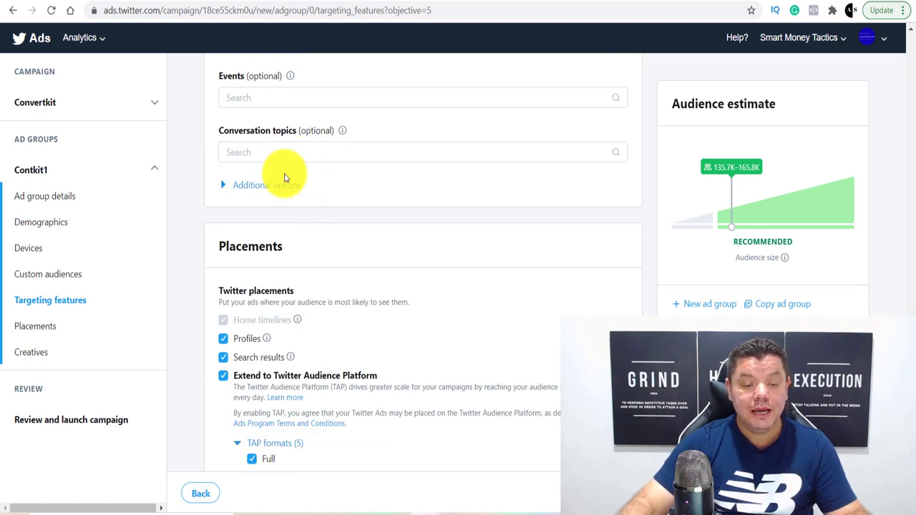
scroll(284, 178, down, 2)
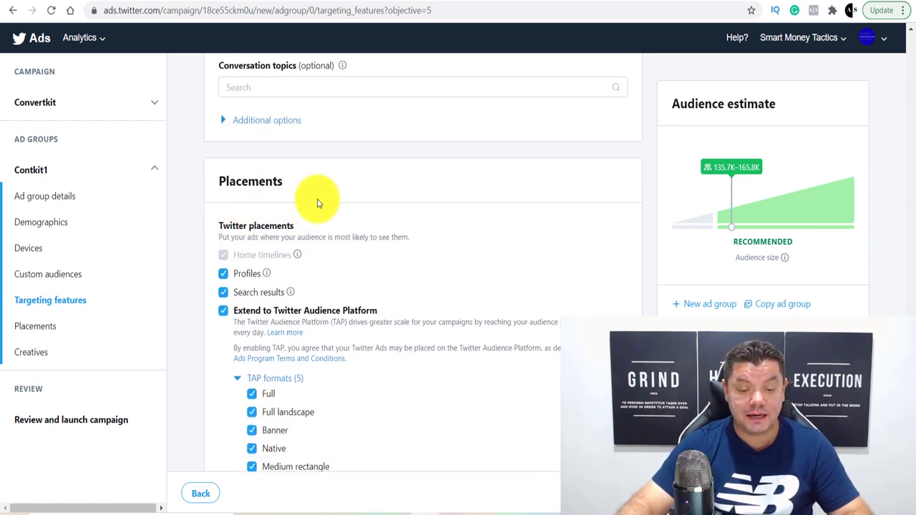
scroll(313, 197, down, 4)
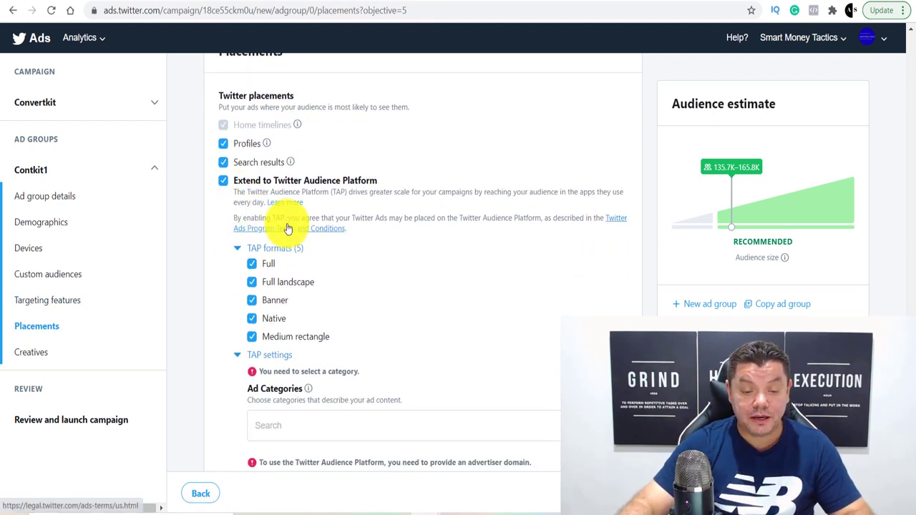
scroll(330, 309, down, 1)
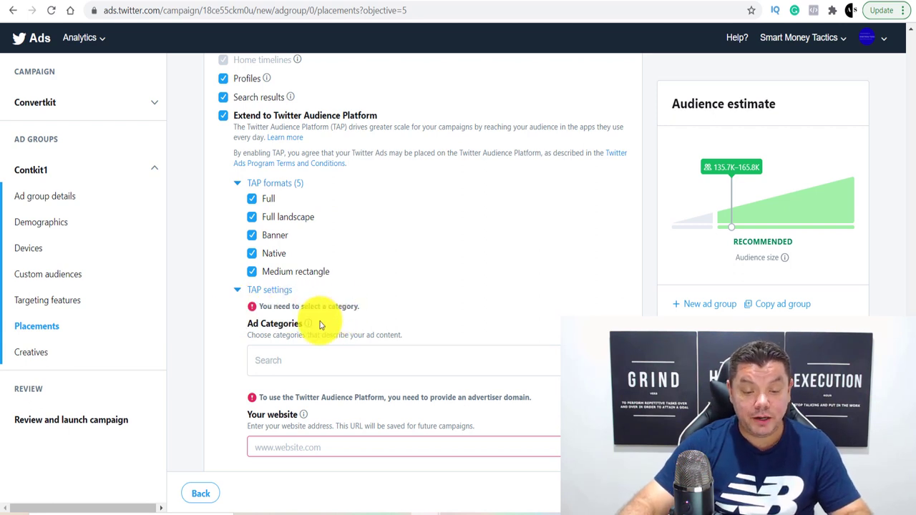
click(263, 290)
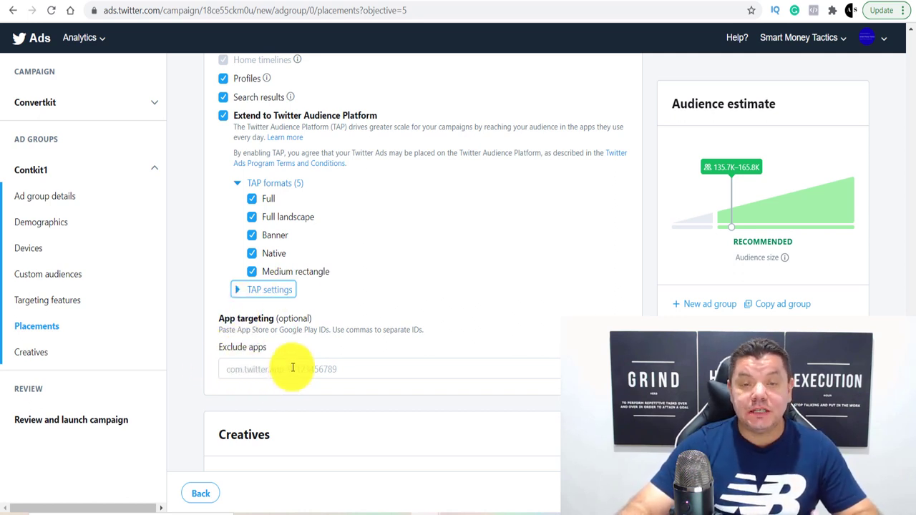
Step: Show the Display creatives options in the ad group's Creatives section
scroll(286, 358, down, 3)
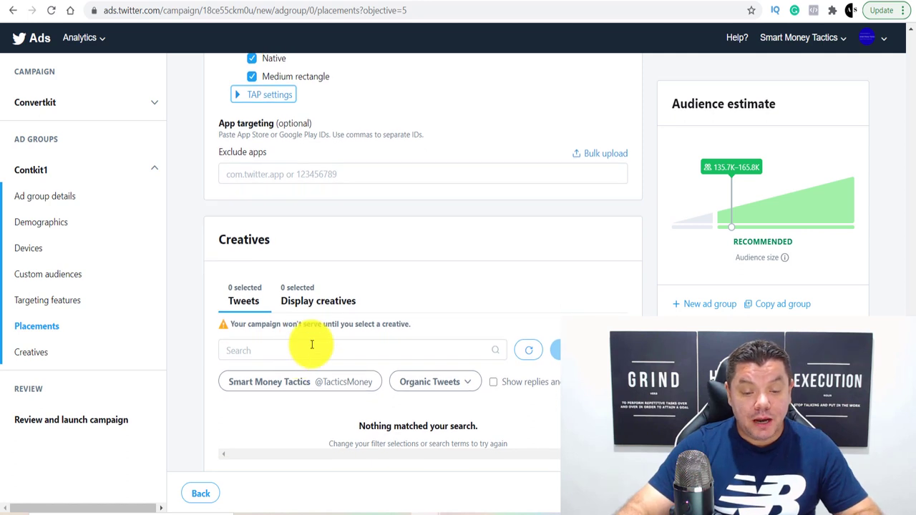
scroll(292, 318, down, 1)
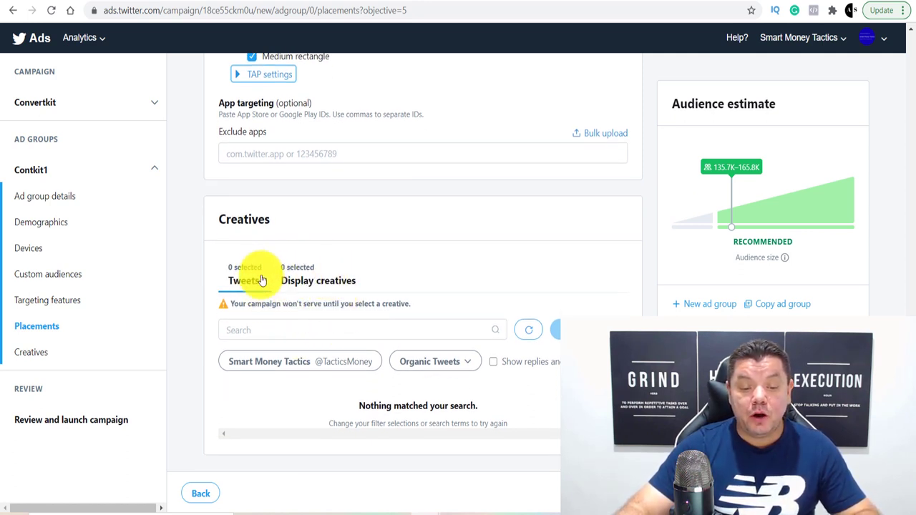
click(321, 286)
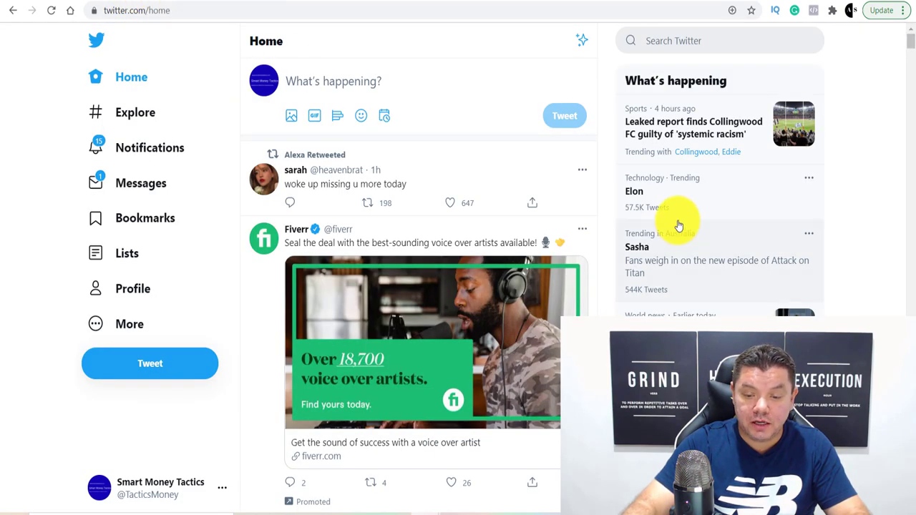
Step: Look through the Twitter home feed for a promoted post, and return to Twitter Ads to examine the display creative options
scroll(673, 222, down, 7)
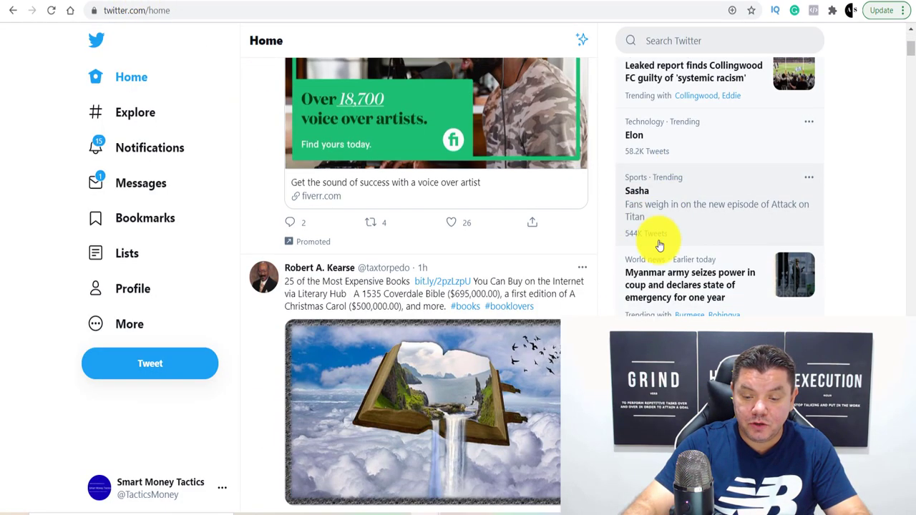
scroll(712, 303, up, 8)
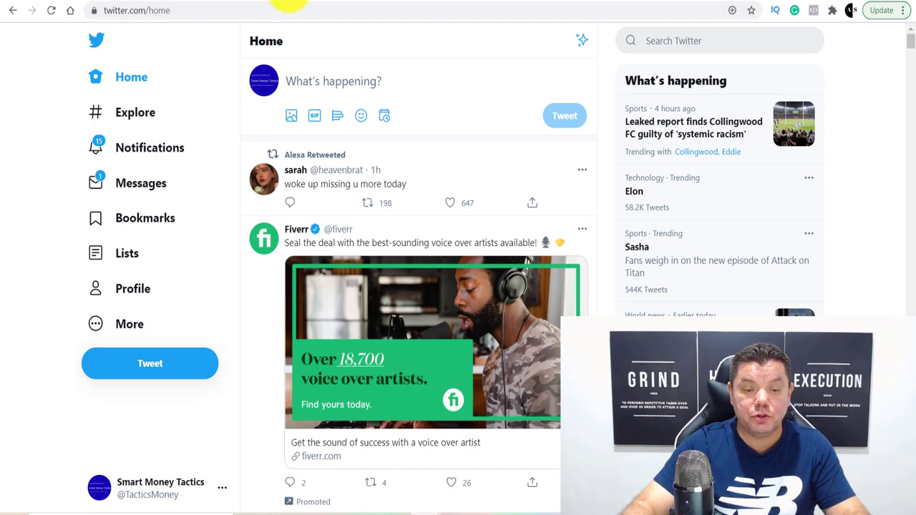
click(279, 3)
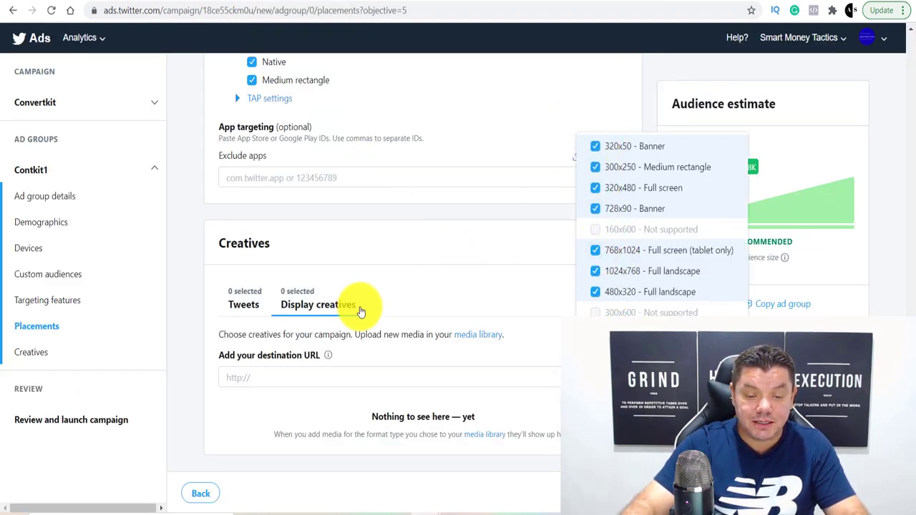
click(528, 379)
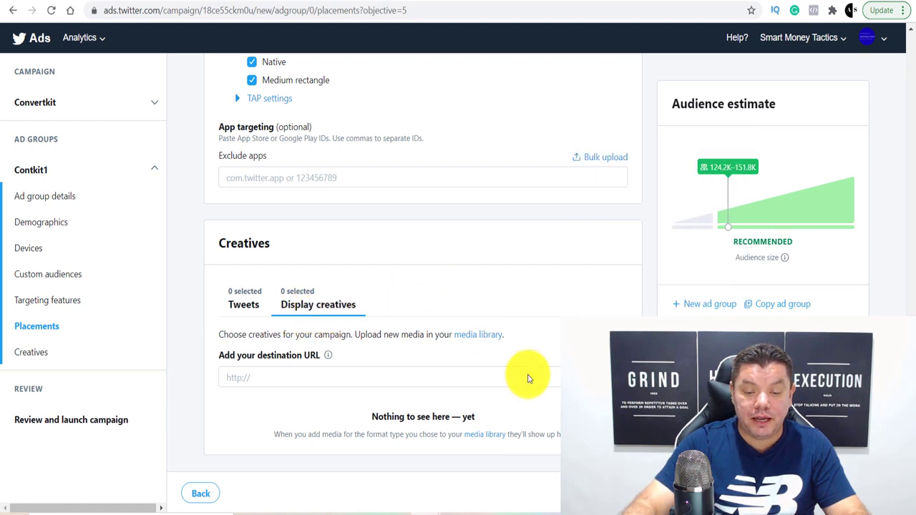
click(348, 301)
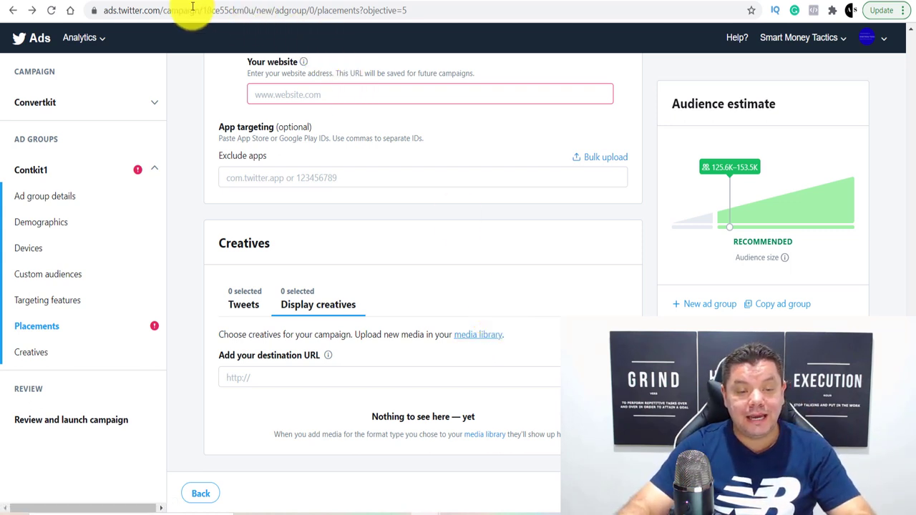
Step: Switch to the LinkMink dashboard and read ConvertKit's Free Plan resources document, including its links to promotional material
click(164, 1)
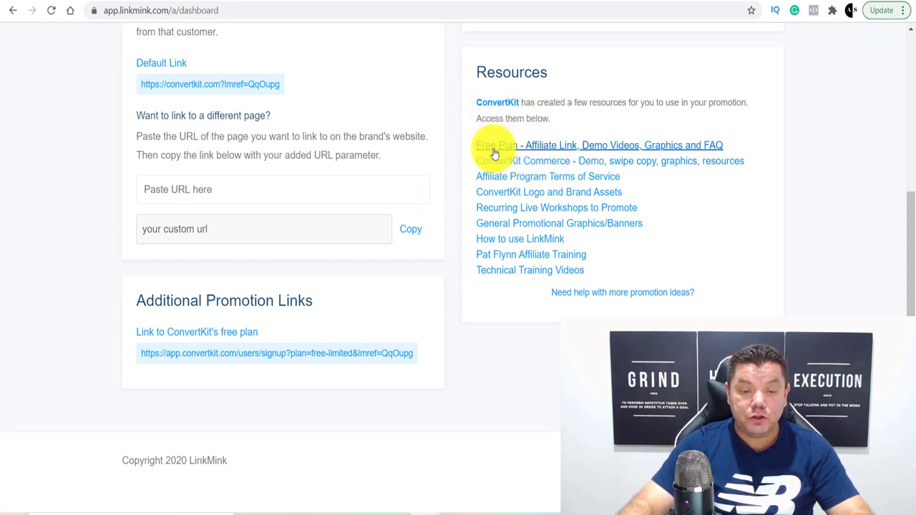
click(673, 148)
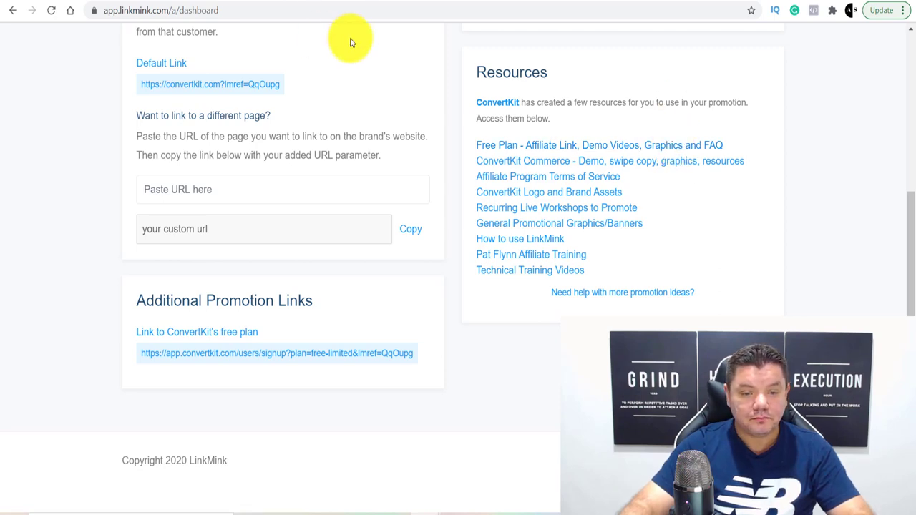
scroll(360, 157, down, 15)
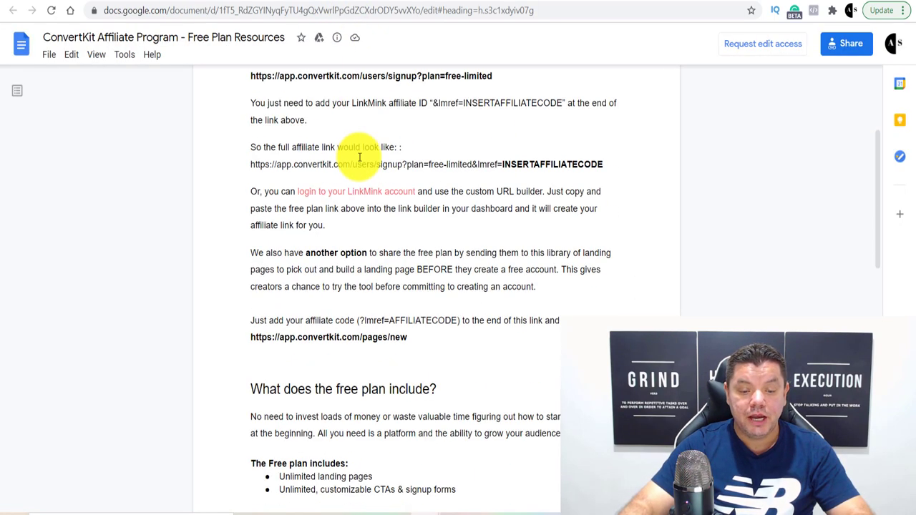
scroll(366, 167, up, 2)
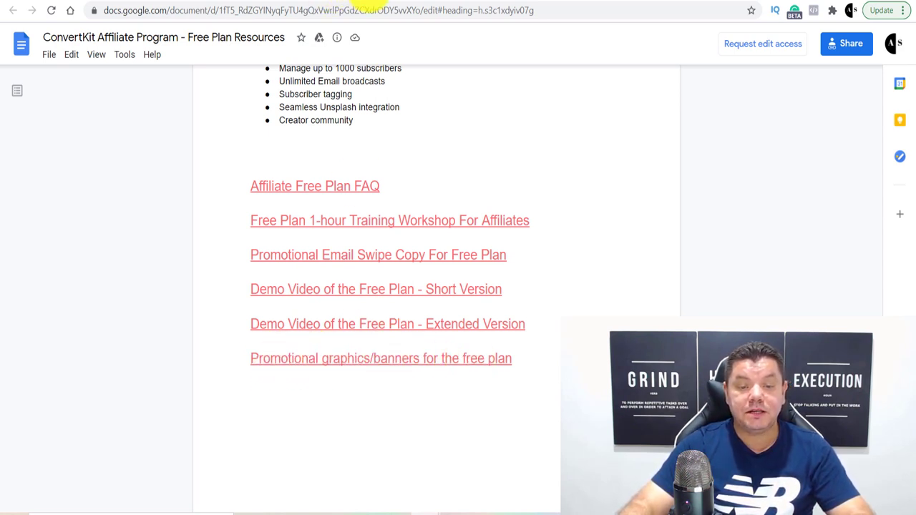
Step: Switch to Google Drive and browse the ConvertKit banners in the Affiliate Promo Graphics - Free Plan folder
click(367, 5)
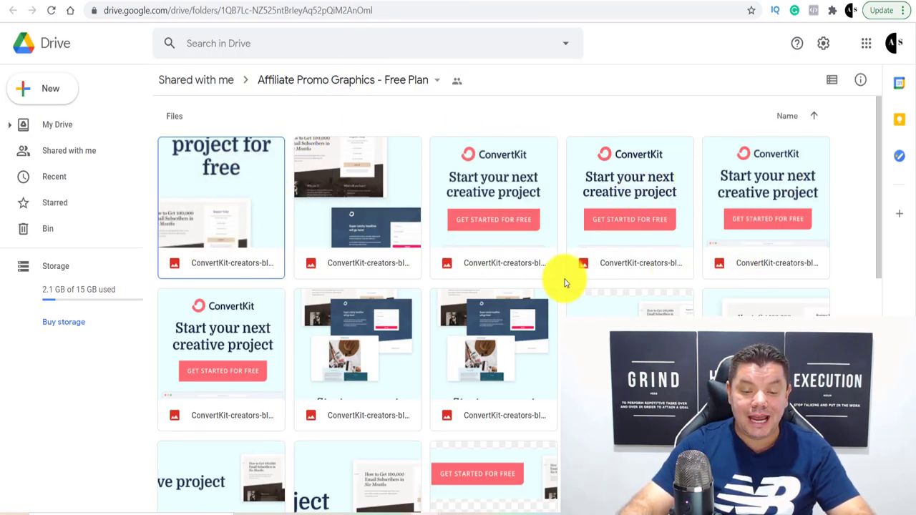
scroll(430, 241, down, 5)
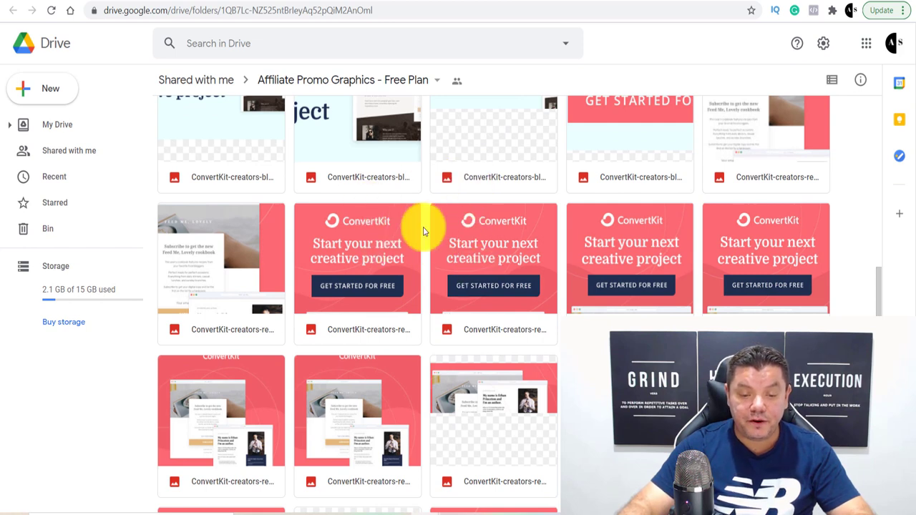
scroll(552, 308, down, 2)
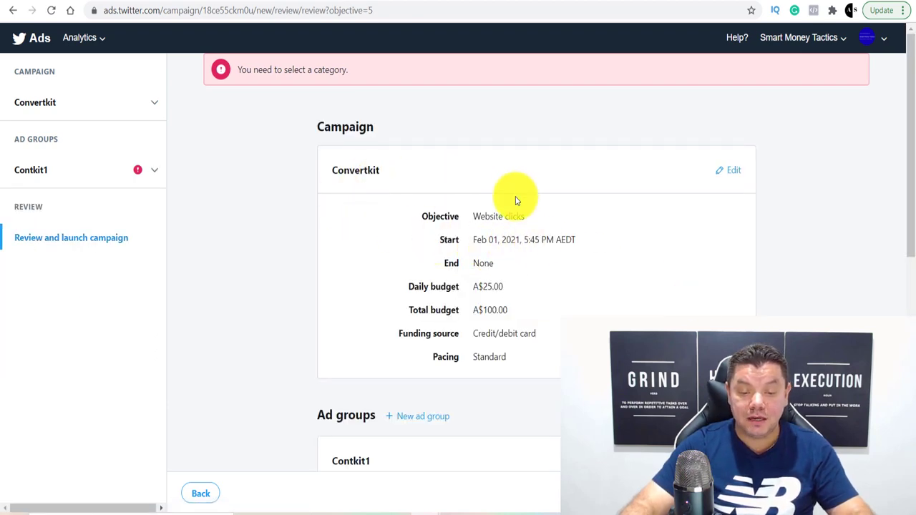
Step: Review the Convertkit campaign summary and the Contkit1 ad group details before launch
scroll(512, 203, down, 3)
scroll(513, 193, up, 3)
scroll(508, 174, down, 7)
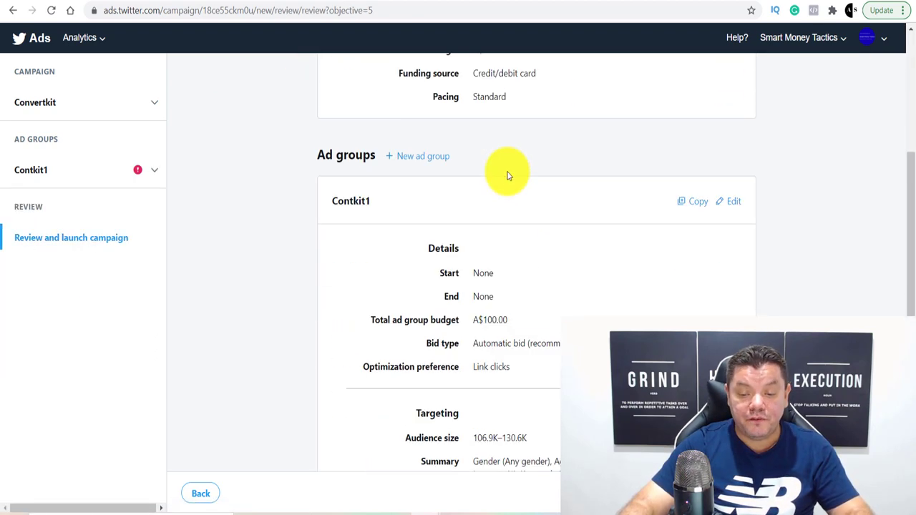